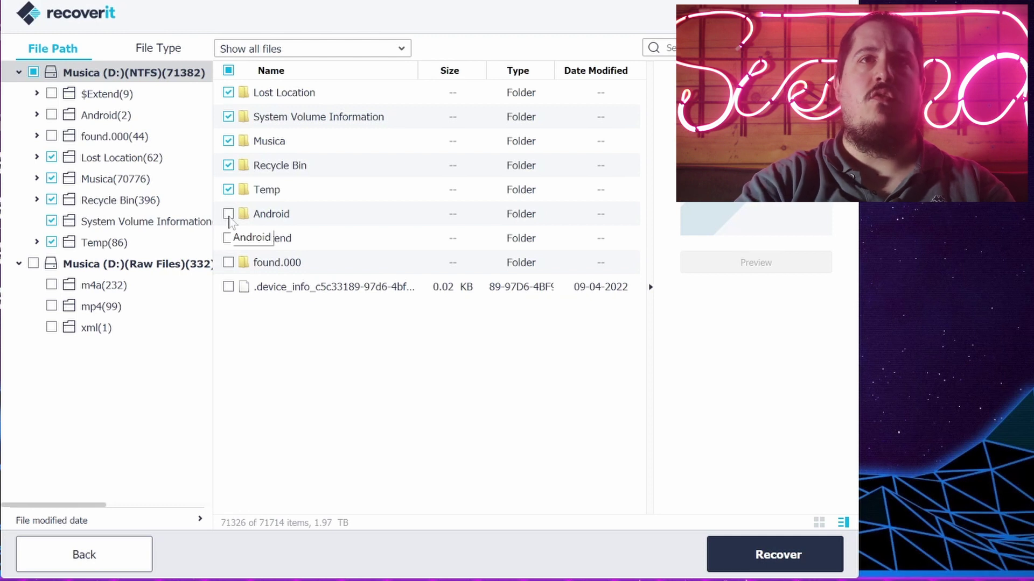
Step: Exclude the Recycle Bin, System Volume Information and Lost Location folders from the files to recover
{"action": "left_click", "coordinate": [229, 166]}
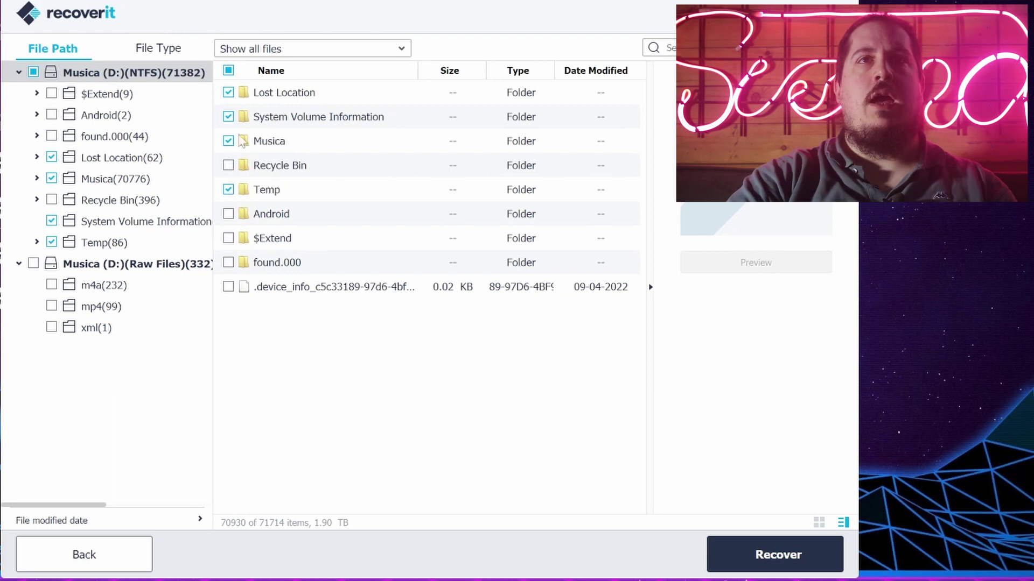
{"action": "left_click", "coordinate": [228, 117]}
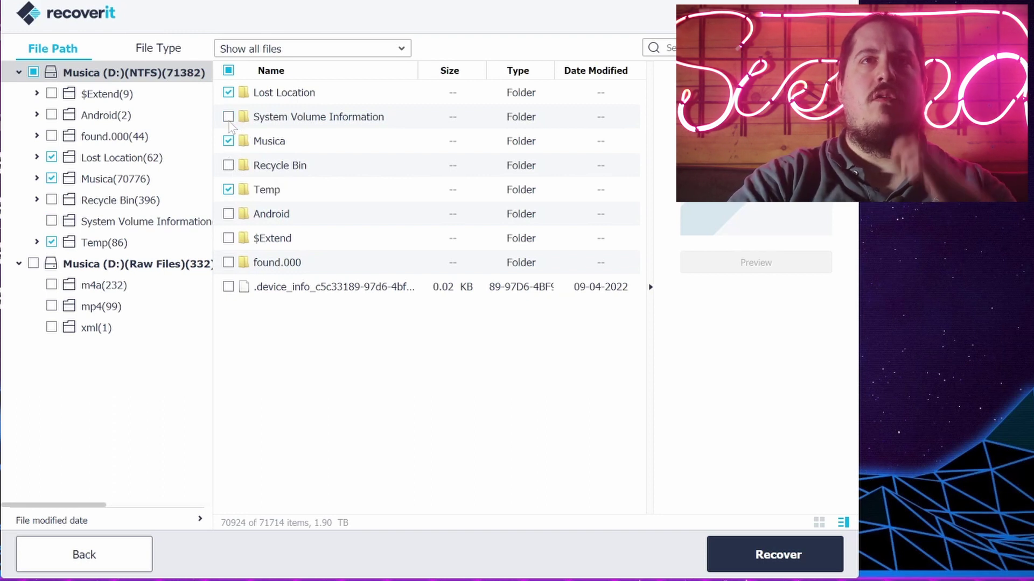
{"action": "left_click", "coordinate": [228, 93]}
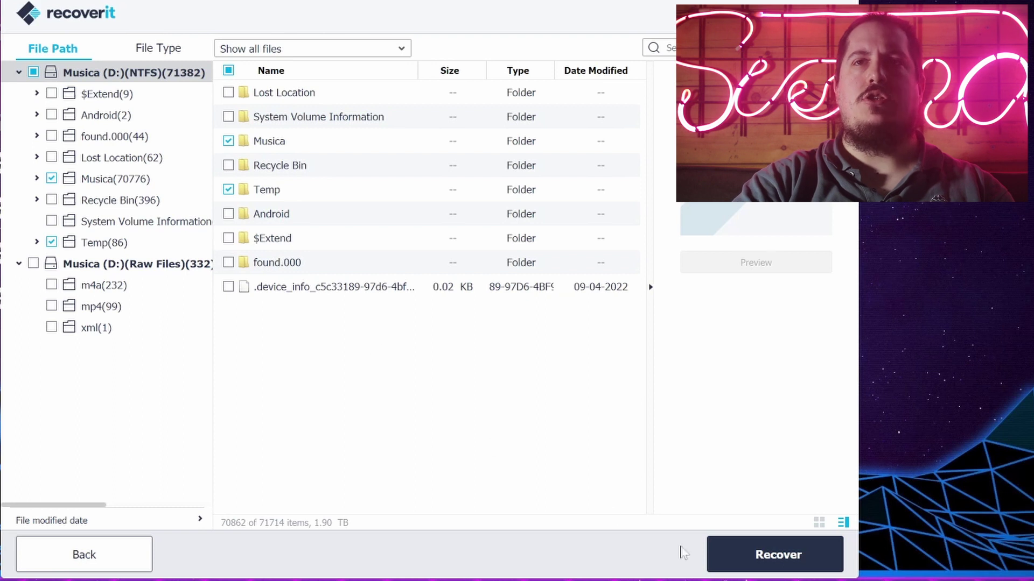
Step: Start recovering the selected folders and choose the M: volume as the save location
{"action": "left_click", "coordinate": [759, 555]}
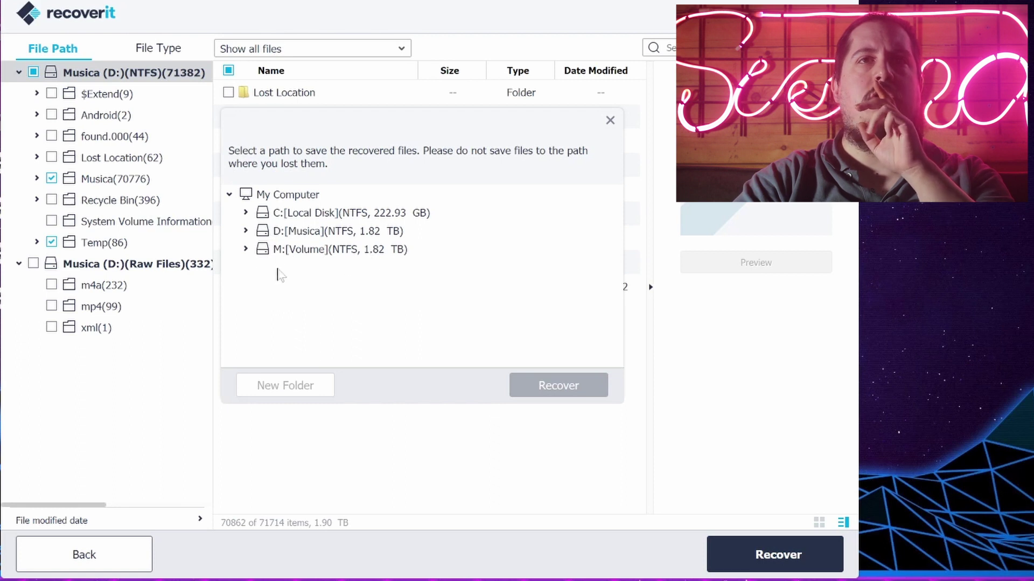
{"action": "left_click", "coordinate": [246, 249]}
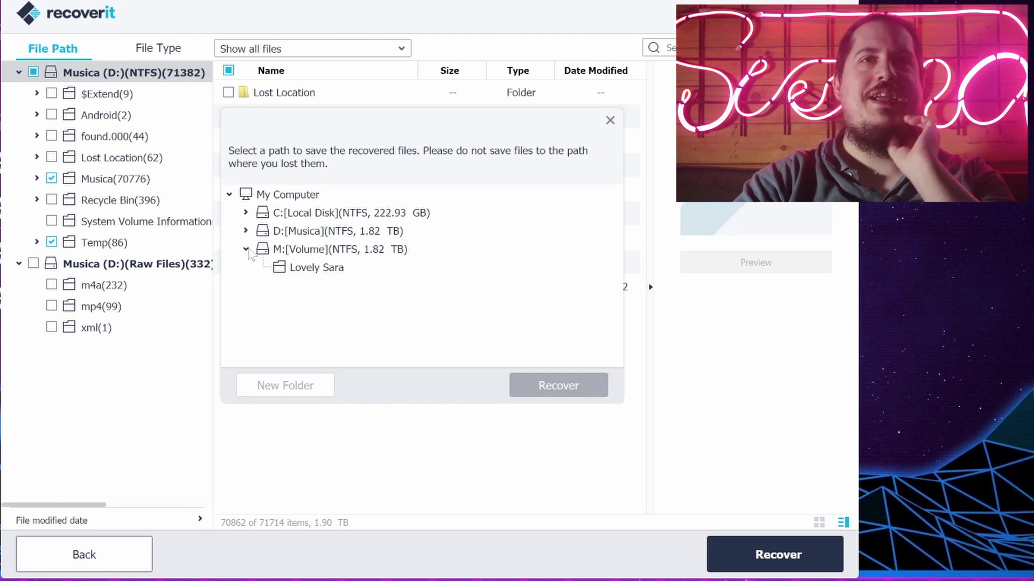
{"action": "left_click", "coordinate": [280, 249]}
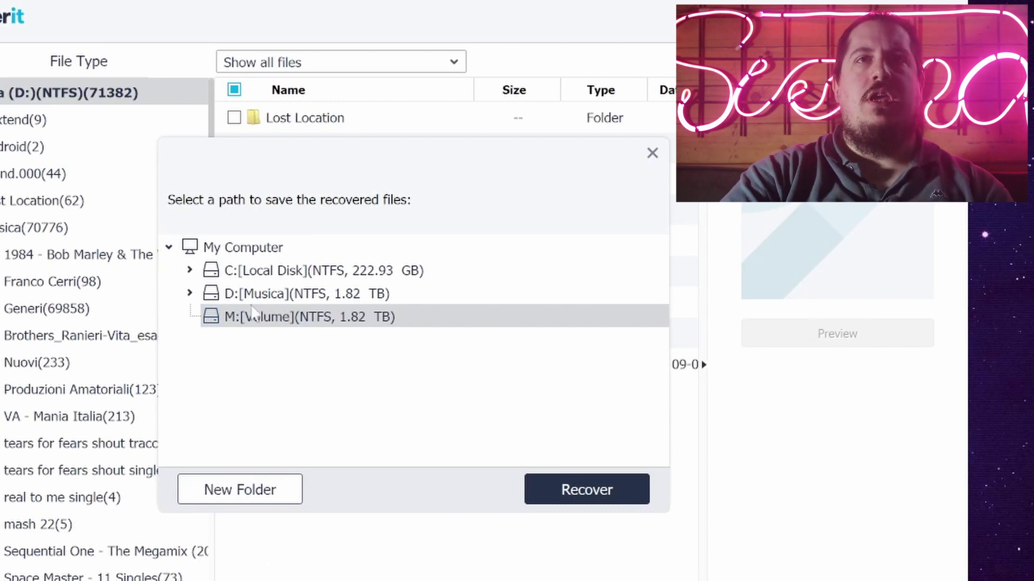
Step: Create a folder named Musica on the M: volume, recover the files into it and dismiss the completion message
{"action": "left_click", "coordinate": [253, 496]}
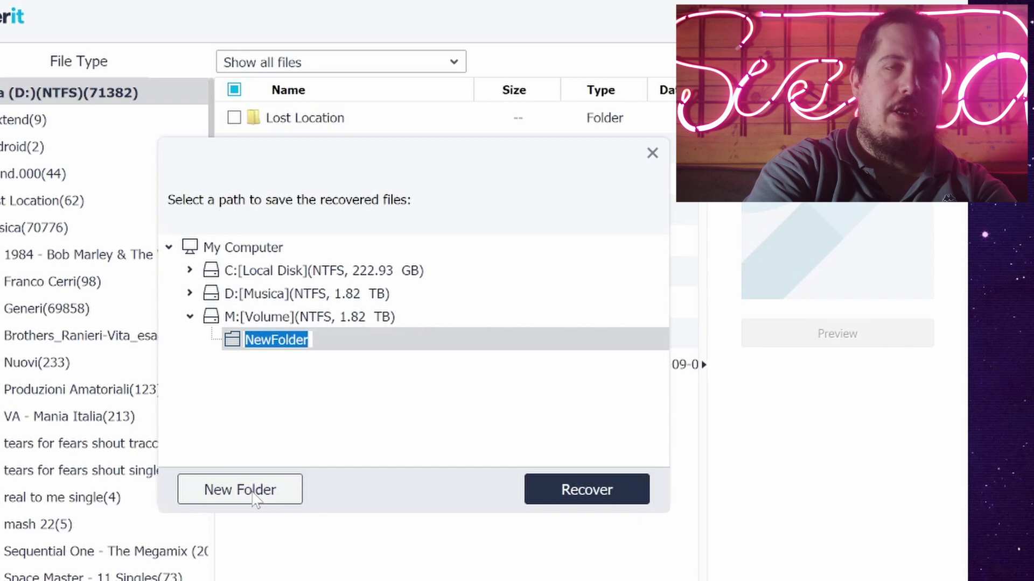
{"action": "type", "text": "Musica"}
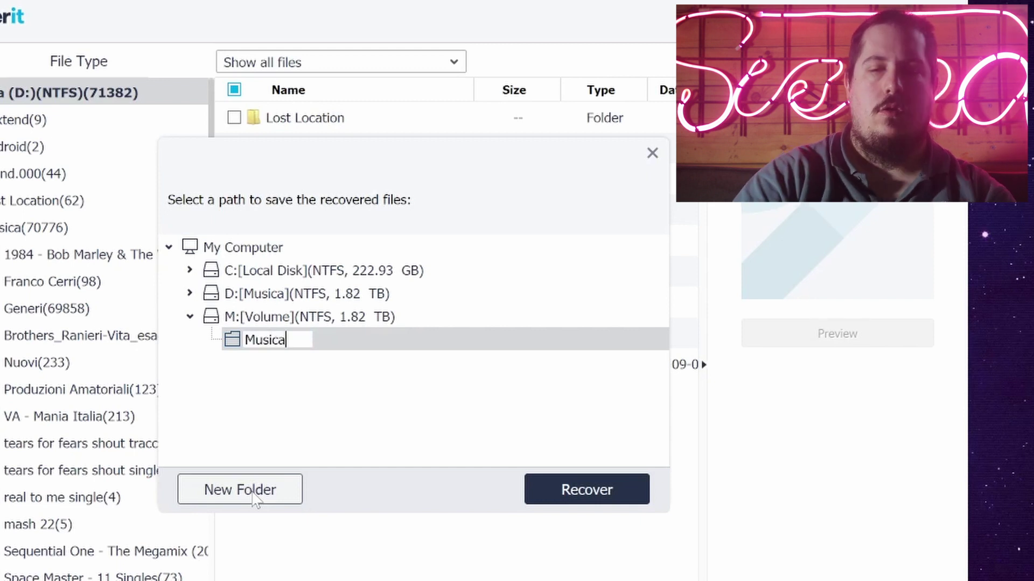
{"action": "key", "text": "Return"}
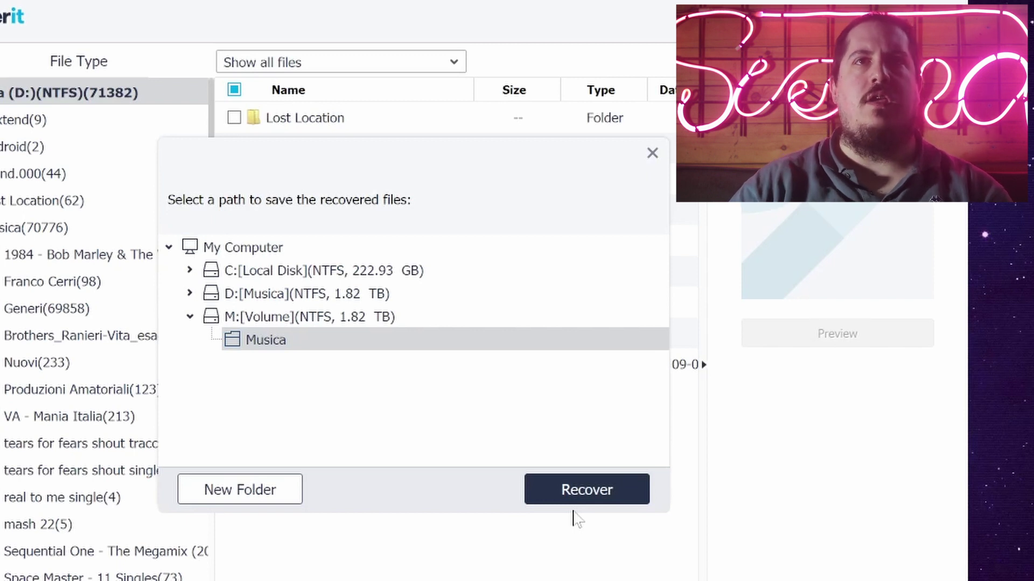
{"action": "left_click", "coordinate": [573, 487]}
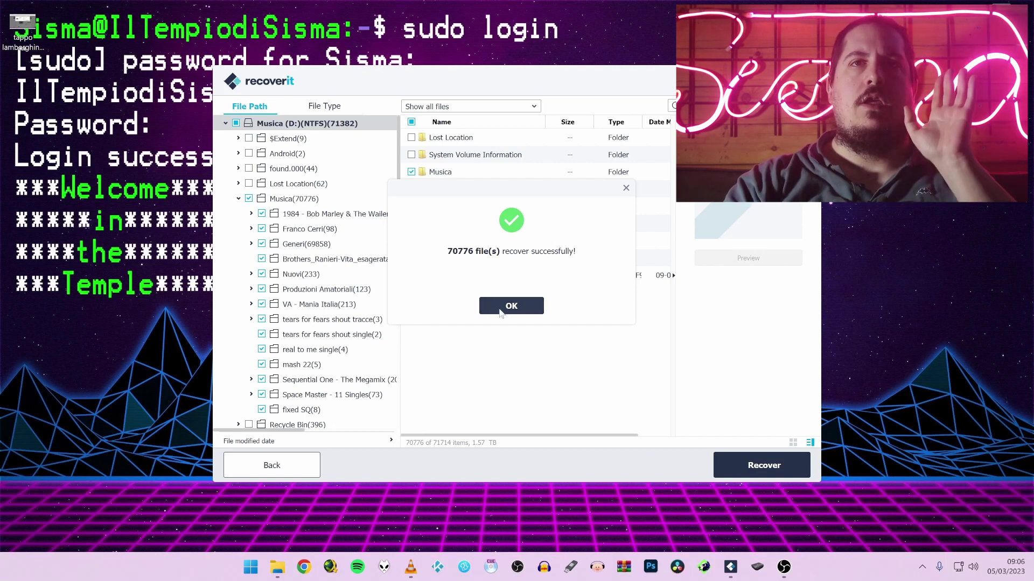
{"action": "left_click", "coordinate": [500, 310]}
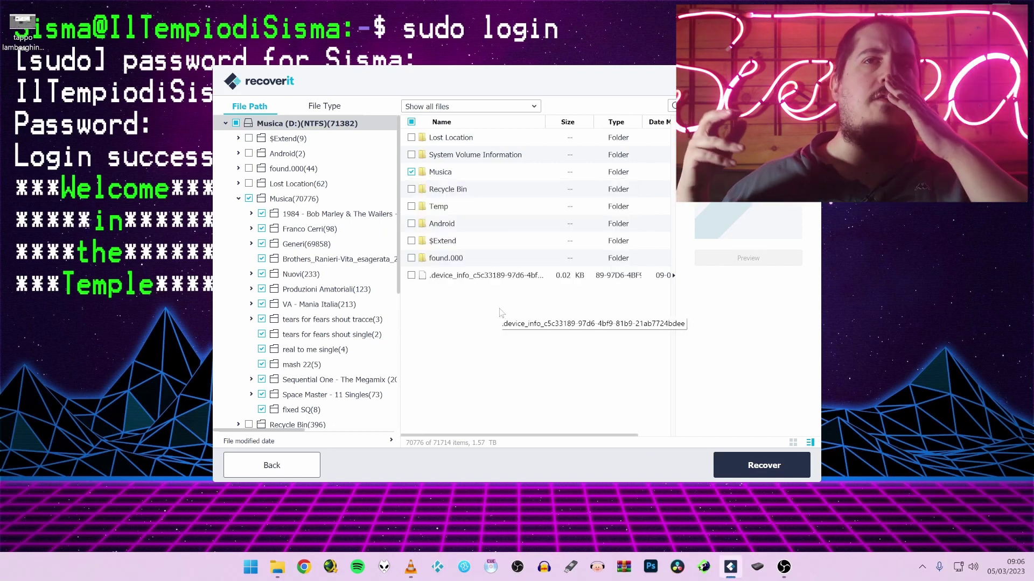
Step: Switch to File Explorer and open the recovered Musica folder on M: under Musica, Recoverit 2023-03-03 at 10.42.12, D(NTFS)
{"action": "left_click", "coordinate": [278, 568]}
{"action": "key", "text": "alt+Up"}
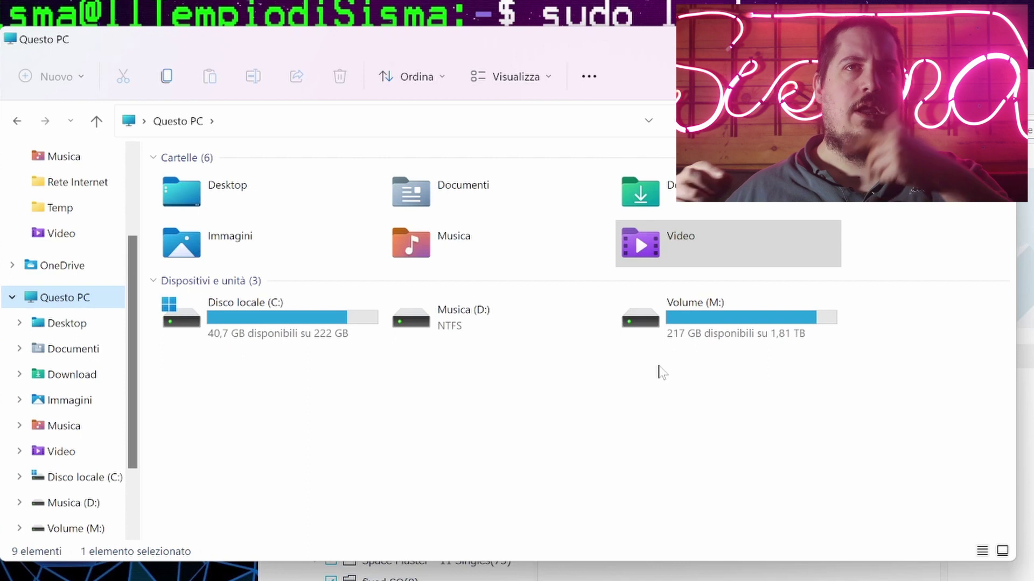
{"action": "double_click", "coordinate": [695, 328]}
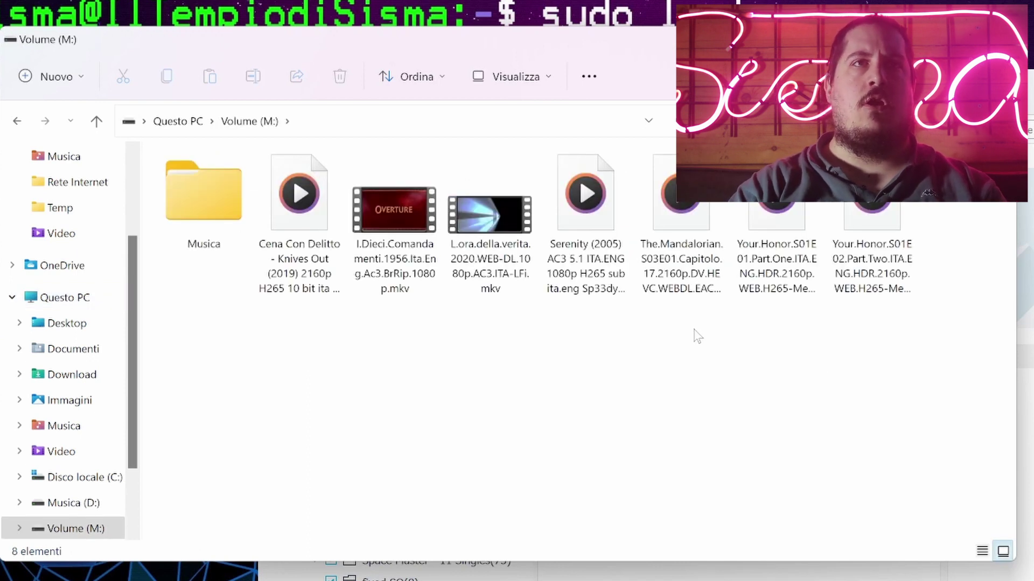
{"action": "double_click", "coordinate": [208, 196]}
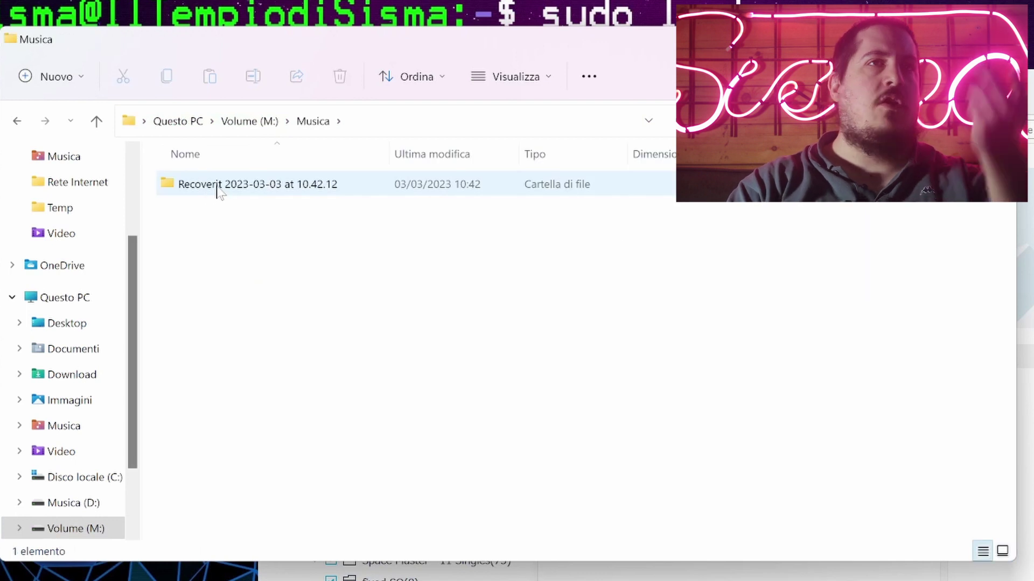
{"action": "double_click", "coordinate": [225, 185]}
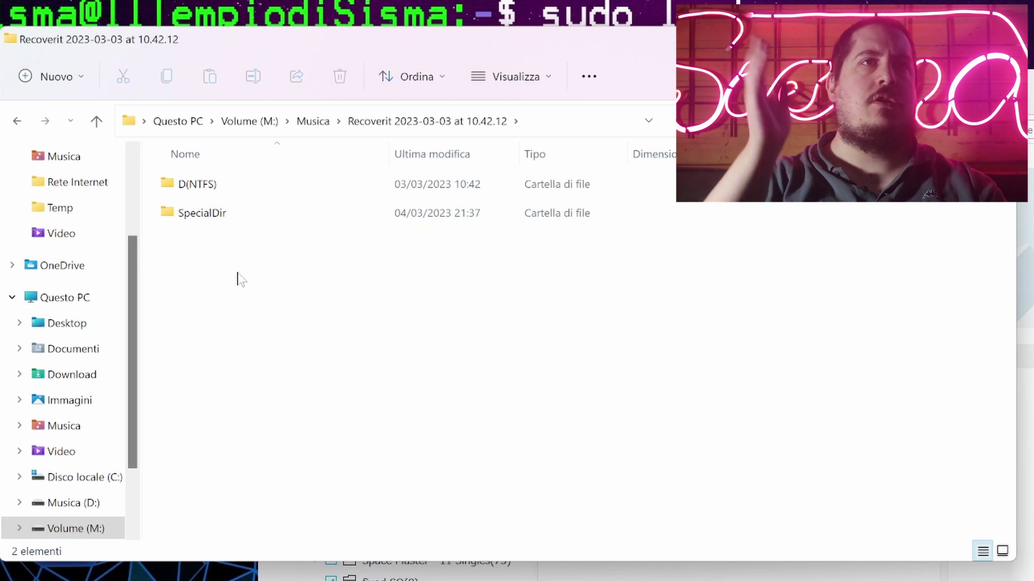
{"action": "double_click", "coordinate": [206, 186]}
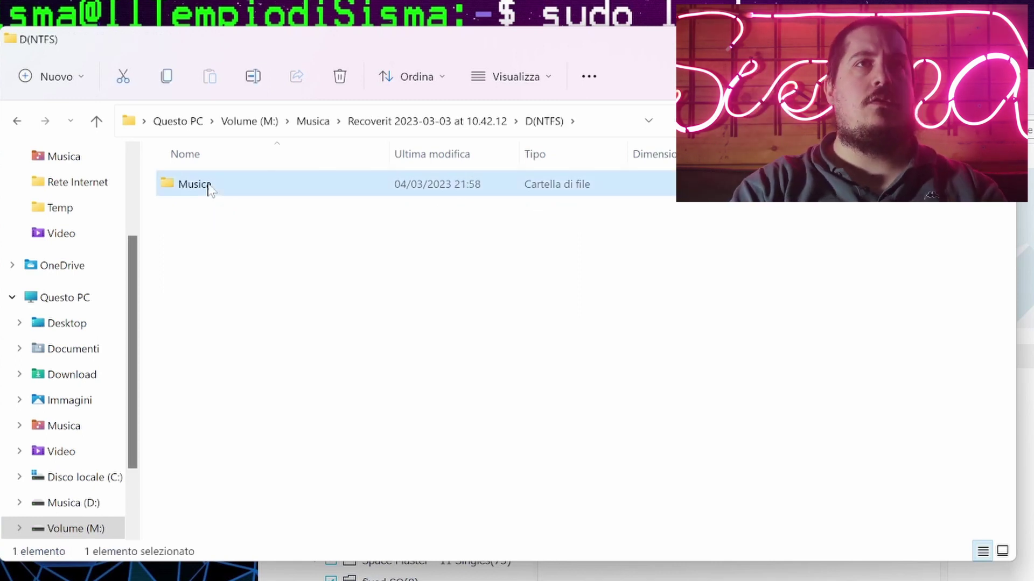
{"action": "double_click", "coordinate": [206, 185]}
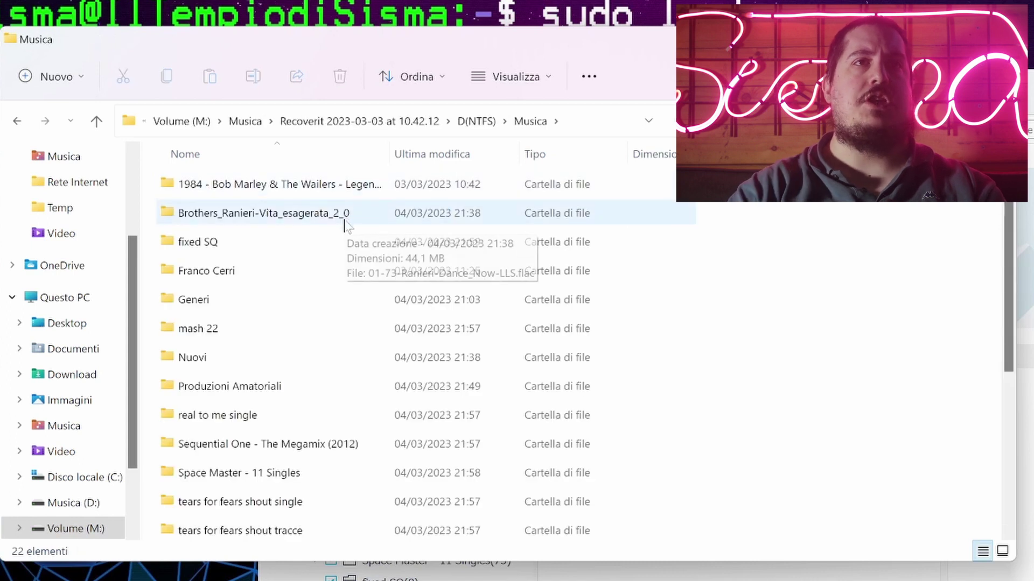
Step: Examine the recovered music folders, going through Generi into Compilations and selecting the Raccolta 2_0 folder
{"action": "scroll", "coordinate": [352, 231], "scroll_direction": "down", "scroll_amount": 3}
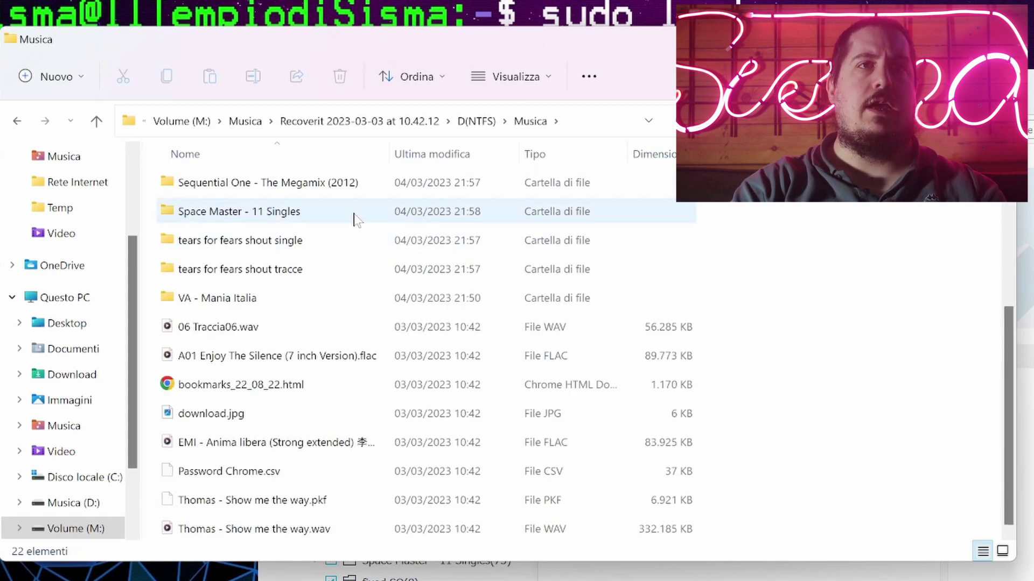
{"action": "mouse_move", "coordinate": [377, 272]}
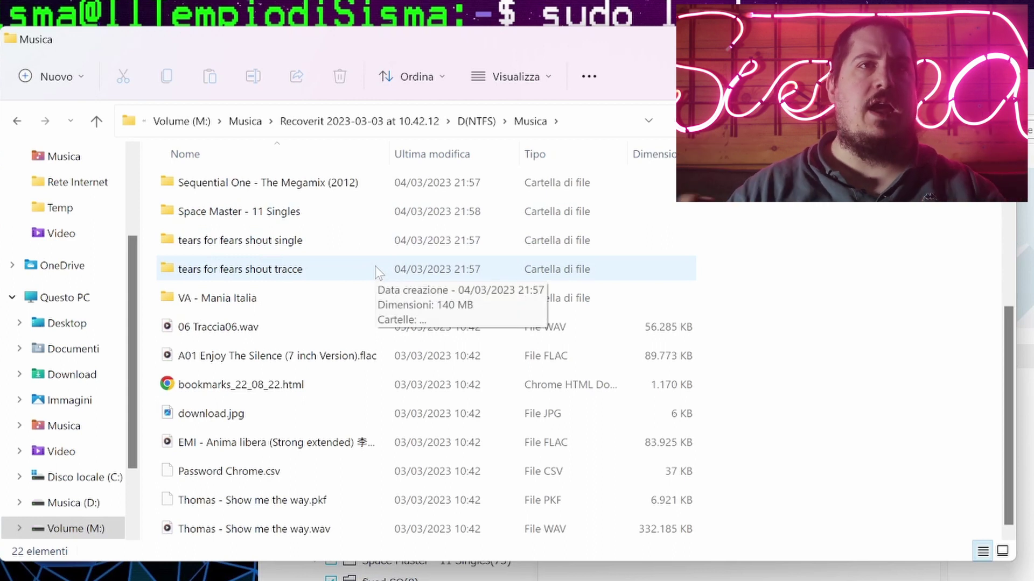
{"action": "scroll", "coordinate": [379, 274], "scroll_direction": "up", "scroll_amount": 3}
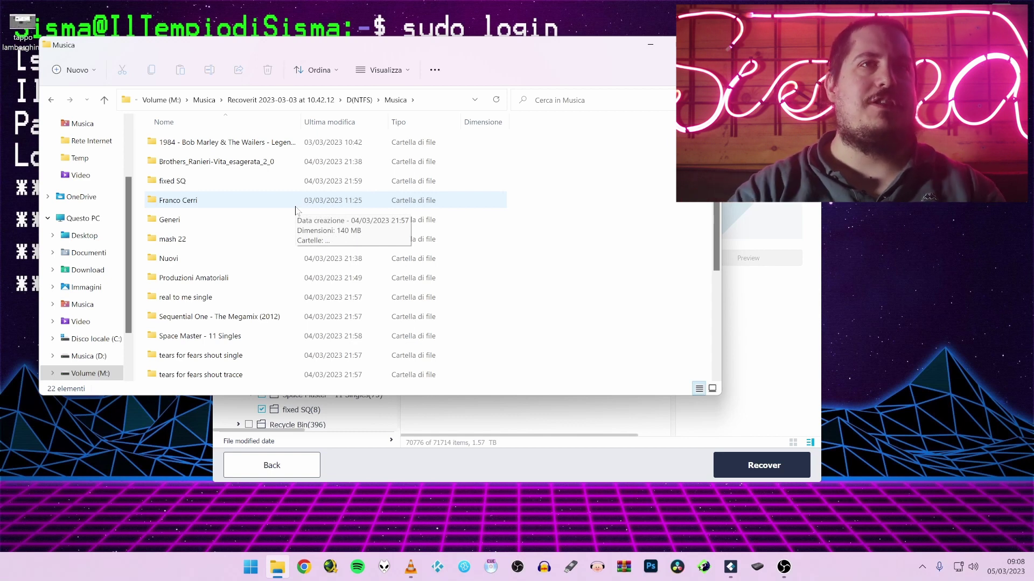
{"action": "double_click", "coordinate": [219, 223]}
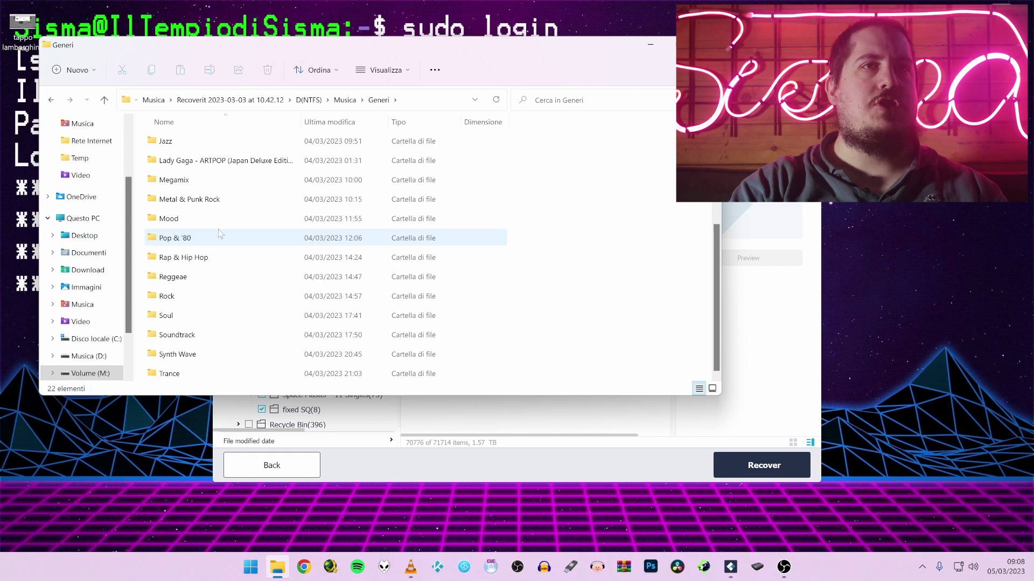
{"action": "scroll", "coordinate": [220, 234], "scroll_direction": "up", "scroll_amount": 3}
{"action": "double_click", "coordinate": [221, 234]}
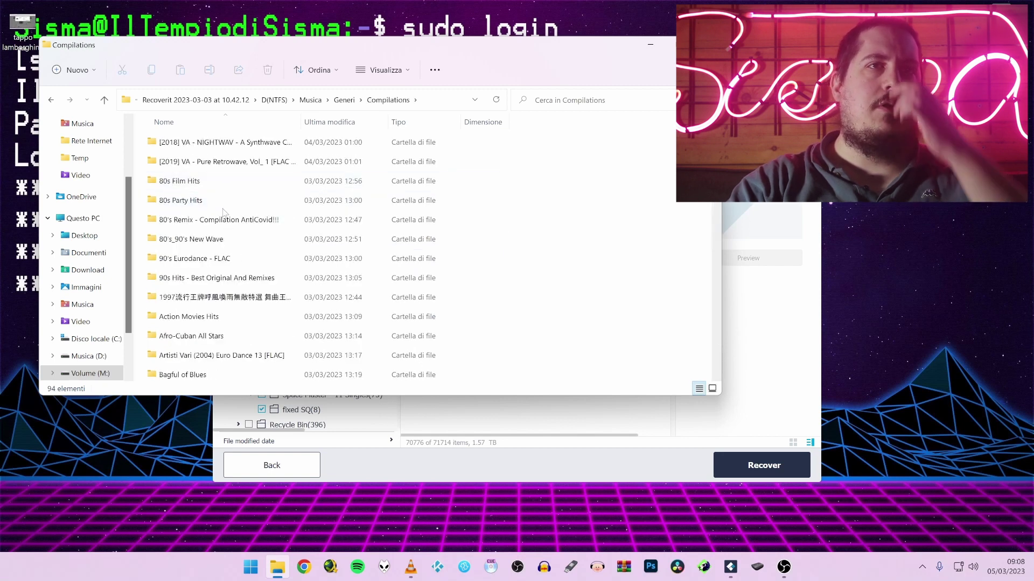
{"action": "scroll", "coordinate": [237, 209], "scroll_direction": "down", "scroll_amount": 15}
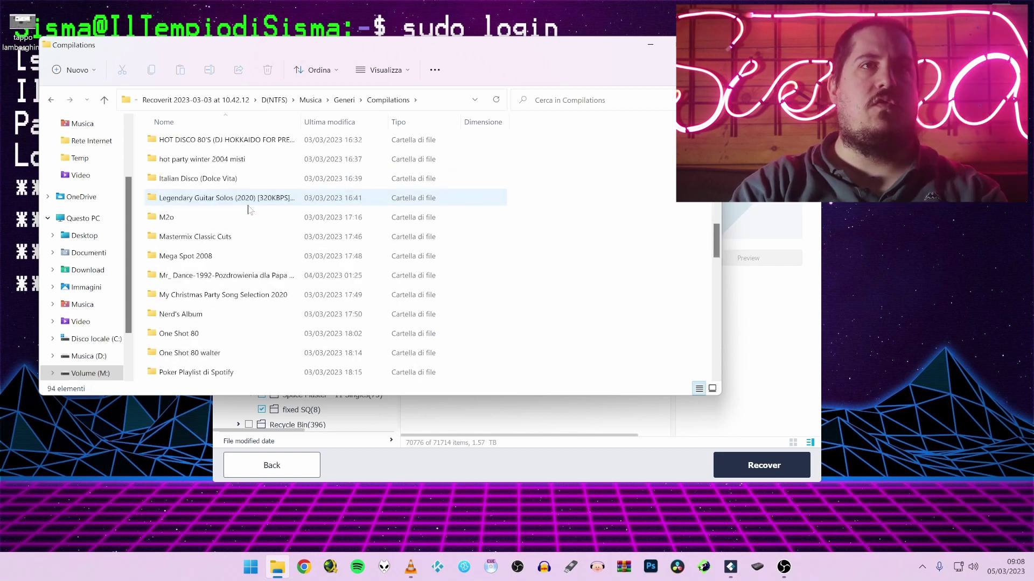
{"action": "left_click", "coordinate": [248, 236]}
Step: Switch to foobar2000 and clear all tracks from the current playlist
{"action": "left_click", "coordinate": [383, 567]}
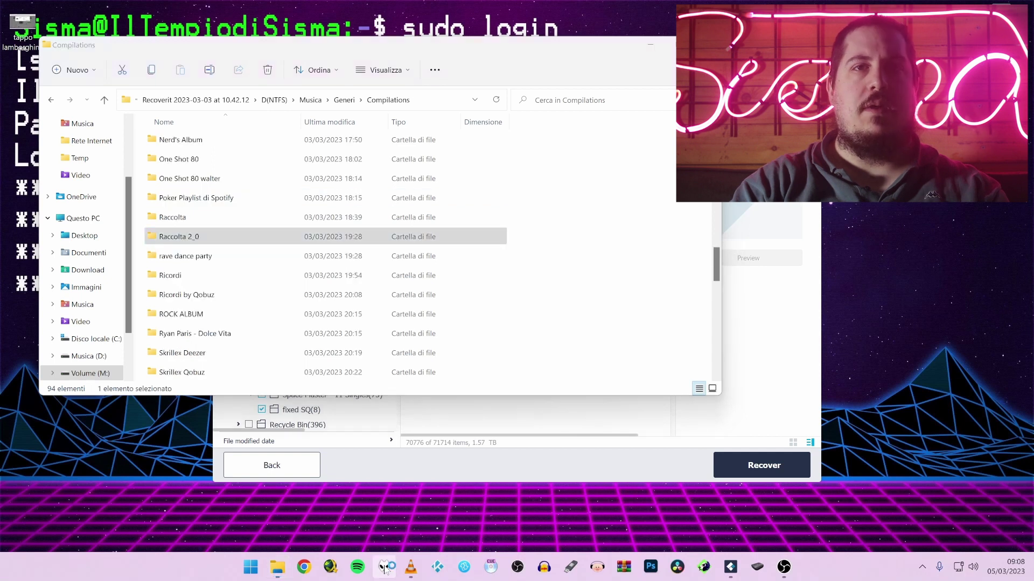
{"action": "left_click", "coordinate": [406, 89]}
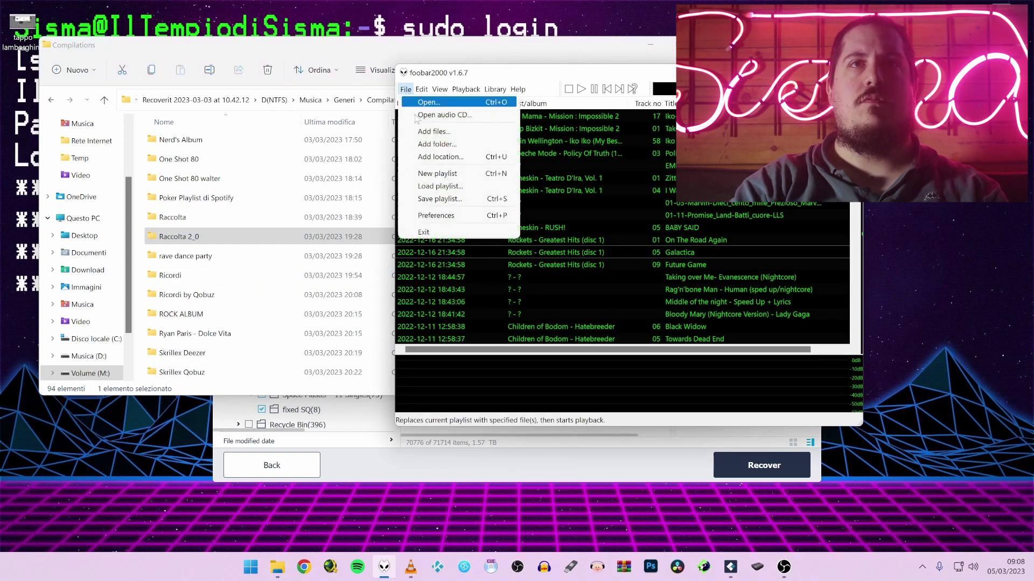
{"action": "left_click", "coordinate": [422, 89]}
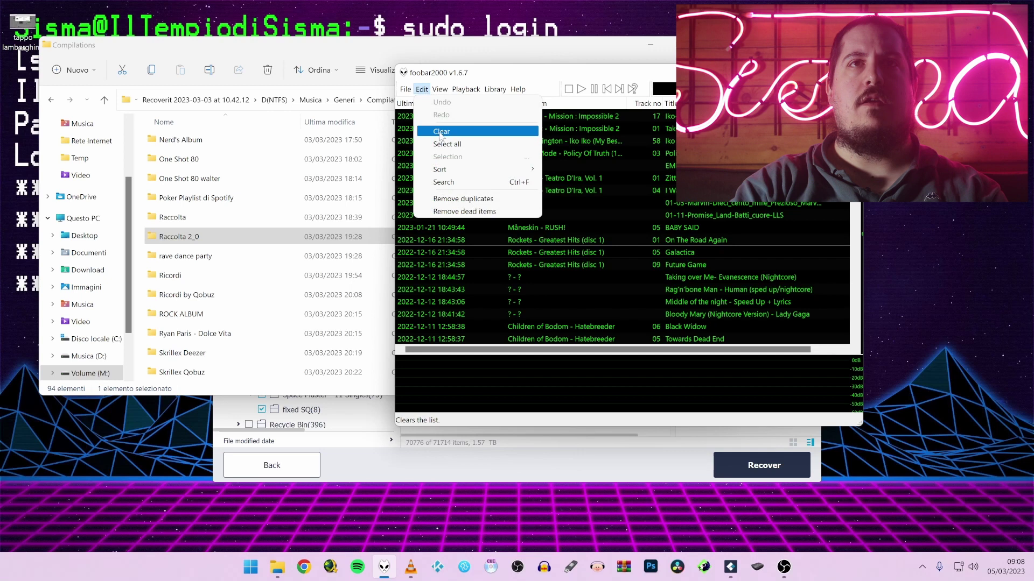
{"action": "left_click", "coordinate": [441, 131]}
Step: Begin opening audio files and go to the Musica folder under Recoverit 2023-03-03 at 10.42.12, D(NTFS) on the M: volume
{"action": "left_click", "coordinate": [405, 89]}
{"action": "left_click", "coordinate": [422, 102]}
{"action": "left_click", "coordinate": [56, 416]}
{"action": "double_click", "coordinate": [141, 100]}
{"action": "double_click", "coordinate": [135, 95]}
{"action": "double_click", "coordinate": [136, 93]}
{"action": "double_click", "coordinate": [135, 92]}
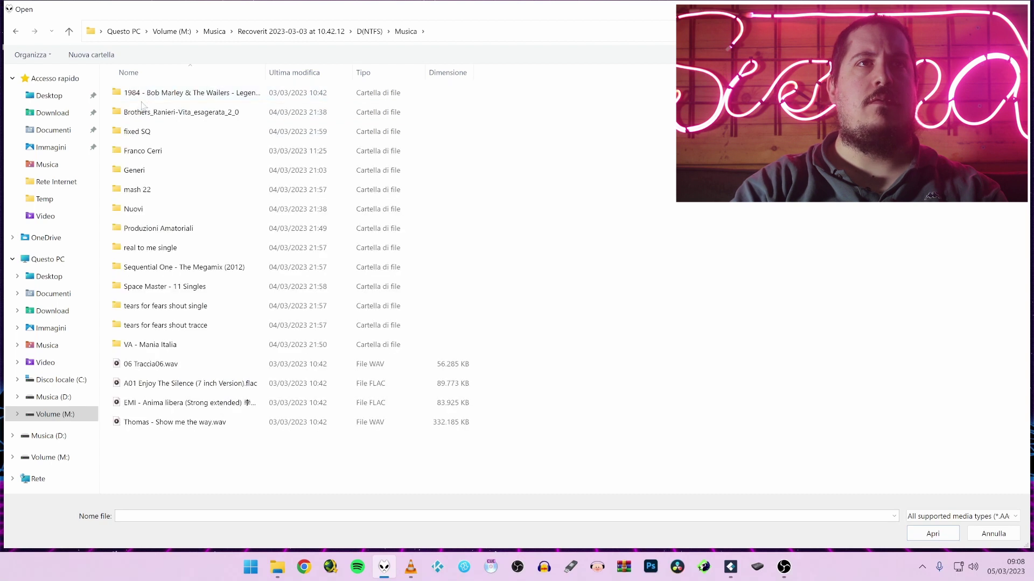
Step: Go through the Generi and Compilations folders to the Raccolta 2_0 folder in the file-opening dialog
{"action": "left_click", "coordinate": [141, 171]}
{"action": "double_click", "coordinate": [134, 171]}
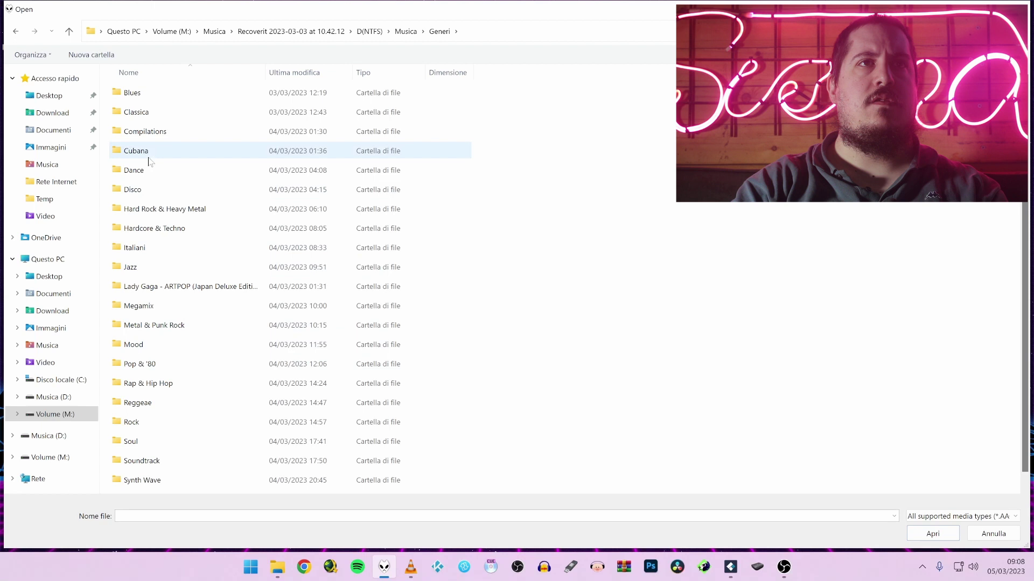
{"action": "double_click", "coordinate": [156, 137]}
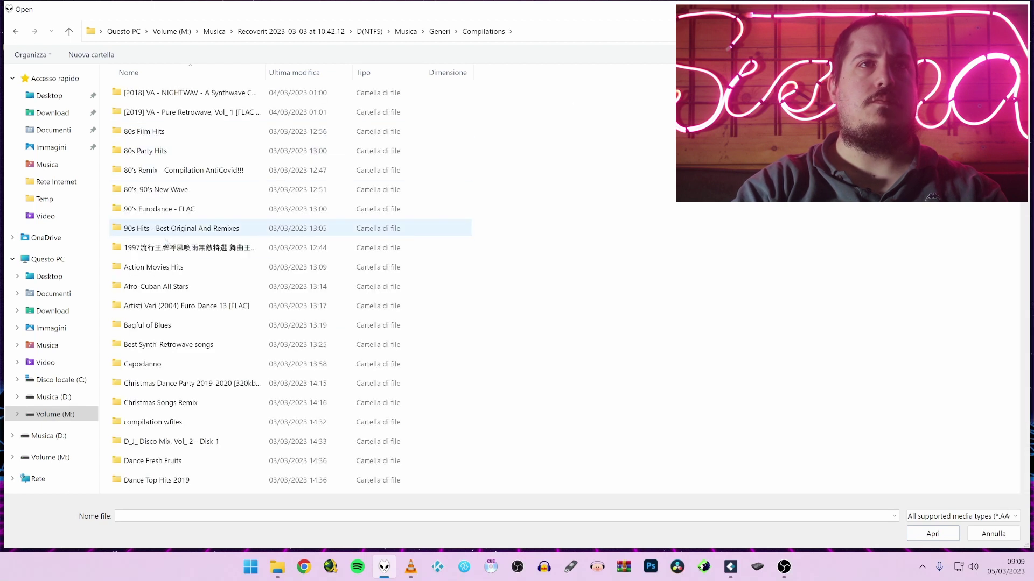
{"action": "scroll", "coordinate": [195, 338], "scroll_direction": "down", "scroll_amount": 3}
{"action": "scroll", "coordinate": [195, 338], "scroll_direction": "down", "scroll_amount": 8}
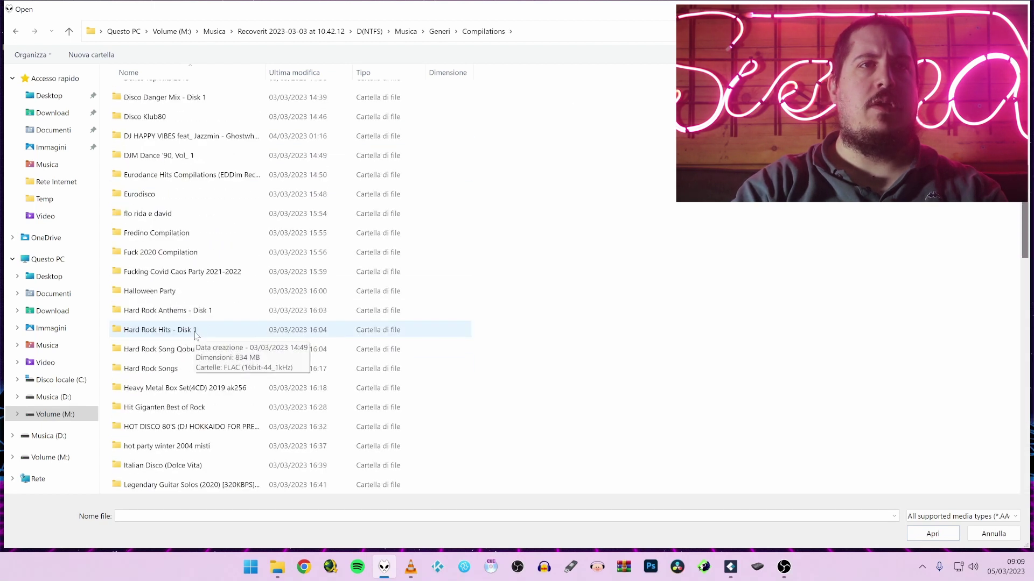
{"action": "scroll", "coordinate": [192, 334], "scroll_direction": "down", "scroll_amount": 2}
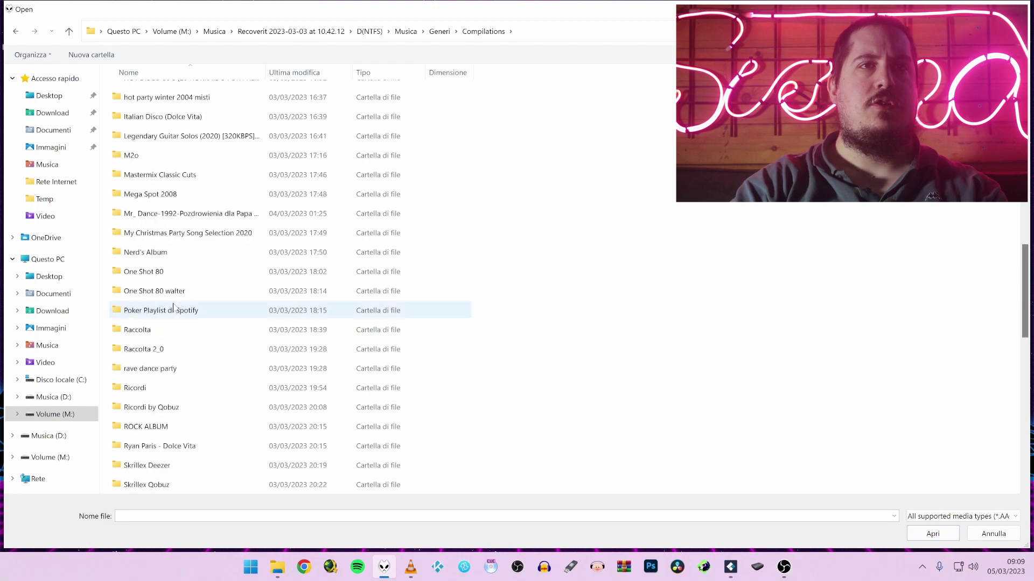
{"action": "double_click", "coordinate": [154, 350]}
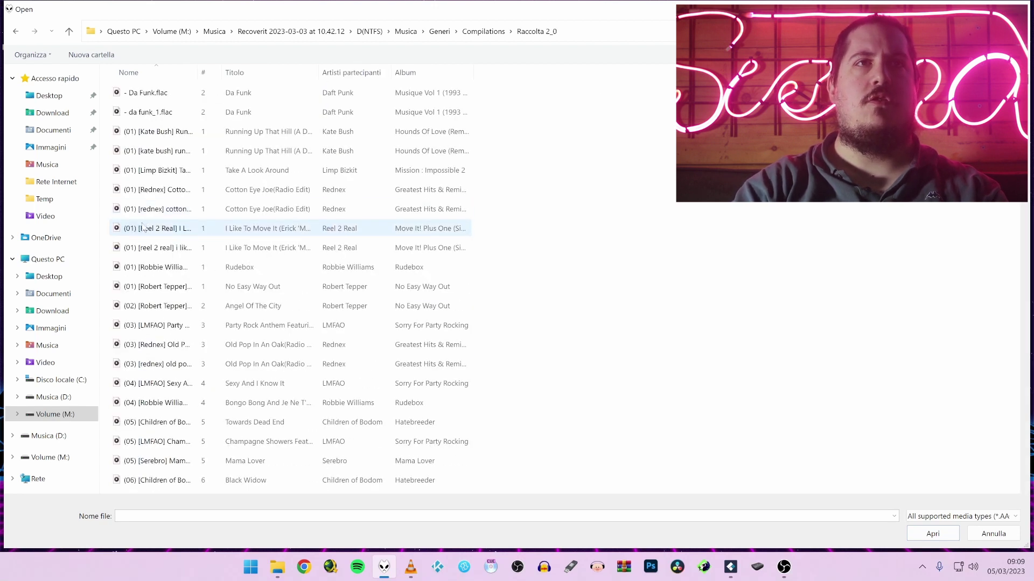
Step: Select all tracks in Raccolta 2_0 and open them for playback
{"action": "left_click", "coordinate": [162, 236]}
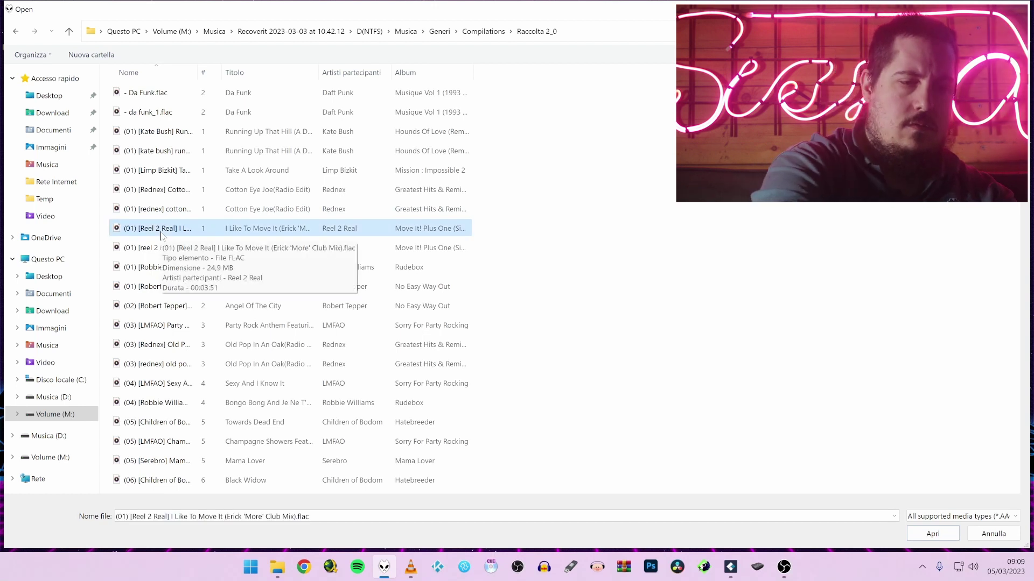
{"action": "key", "text": "ctrl+a"}
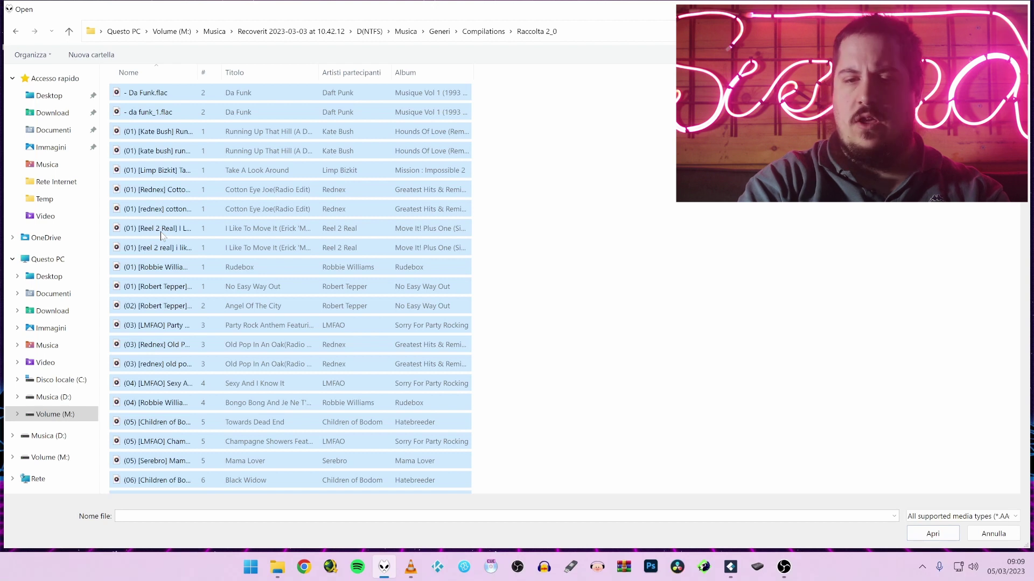
{"action": "key", "text": "Return"}
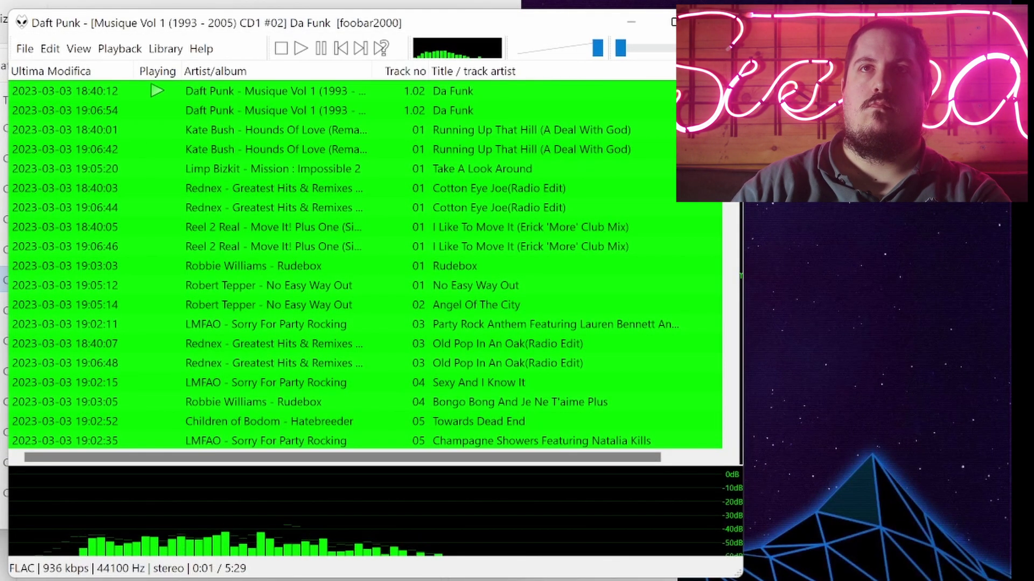
Step: Play Rudebox and Old Pop In An Oak(Radio Edit), sampling passages further into each track including Da Funk, and pause playback
{"action": "left_click", "coordinate": [653, 48]}
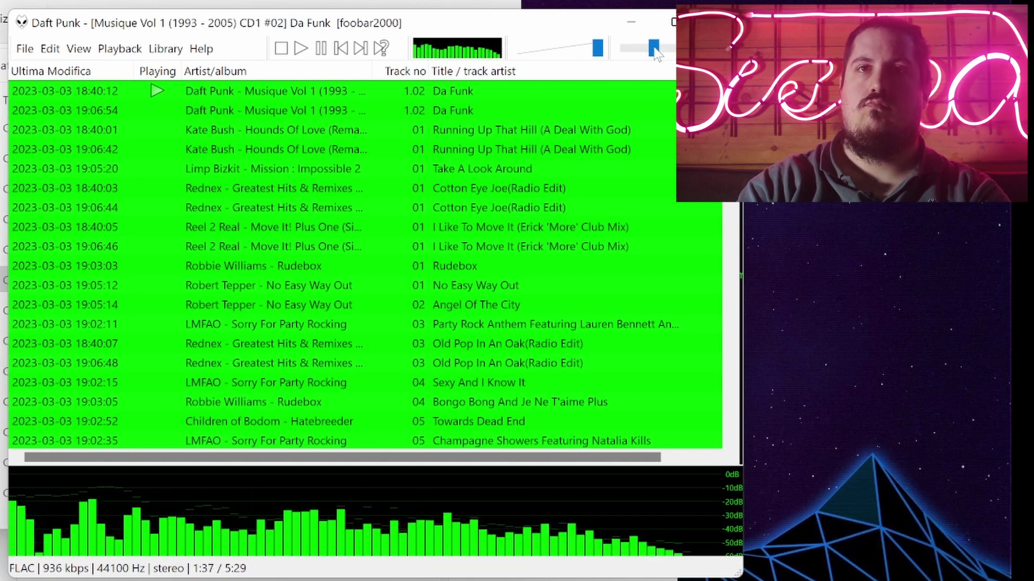
{"action": "double_click", "coordinate": [455, 266]}
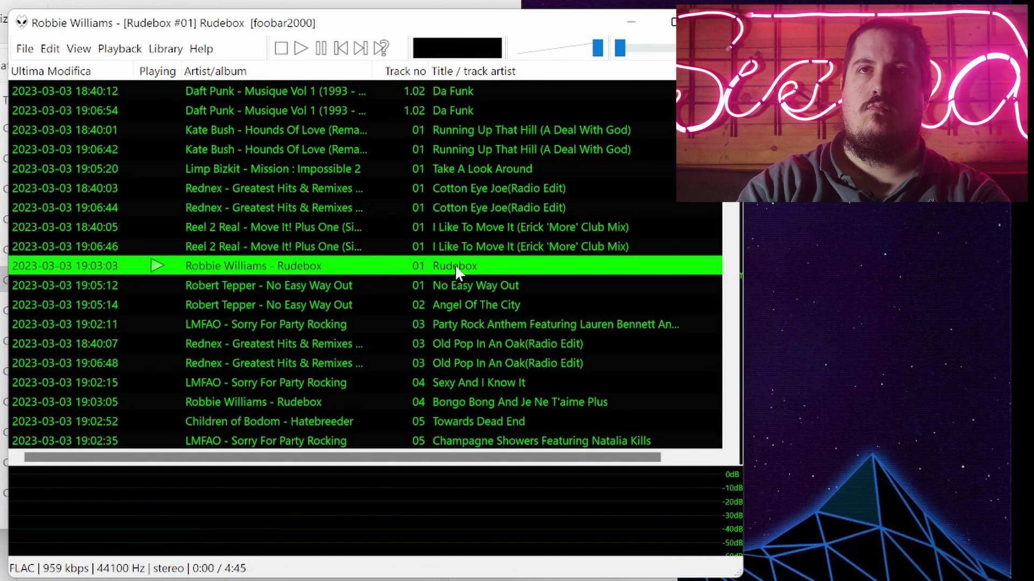
{"action": "left_click", "coordinate": [651, 47]}
{"action": "double_click", "coordinate": [460, 363]}
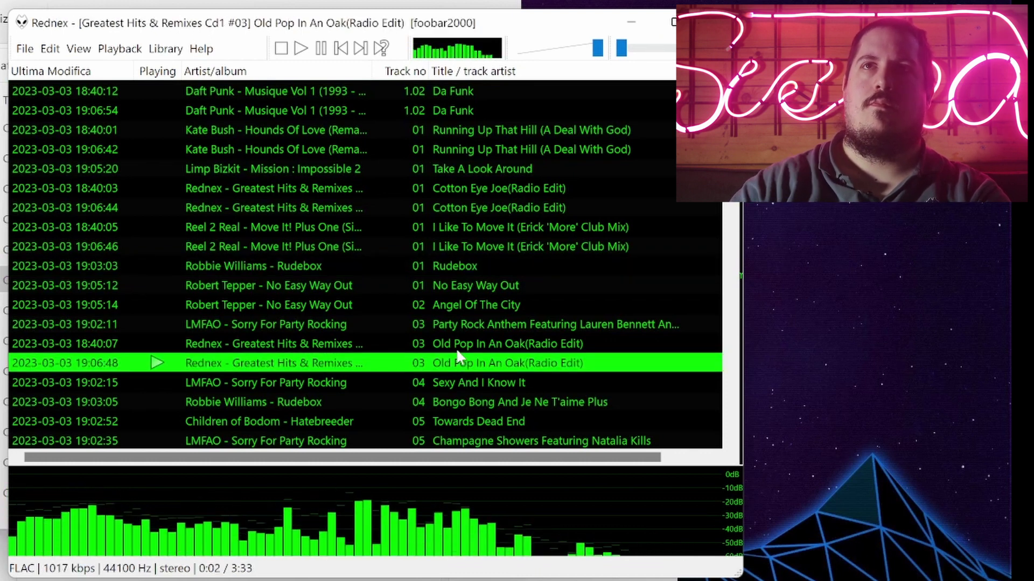
{"action": "left_click", "coordinate": [673, 47]}
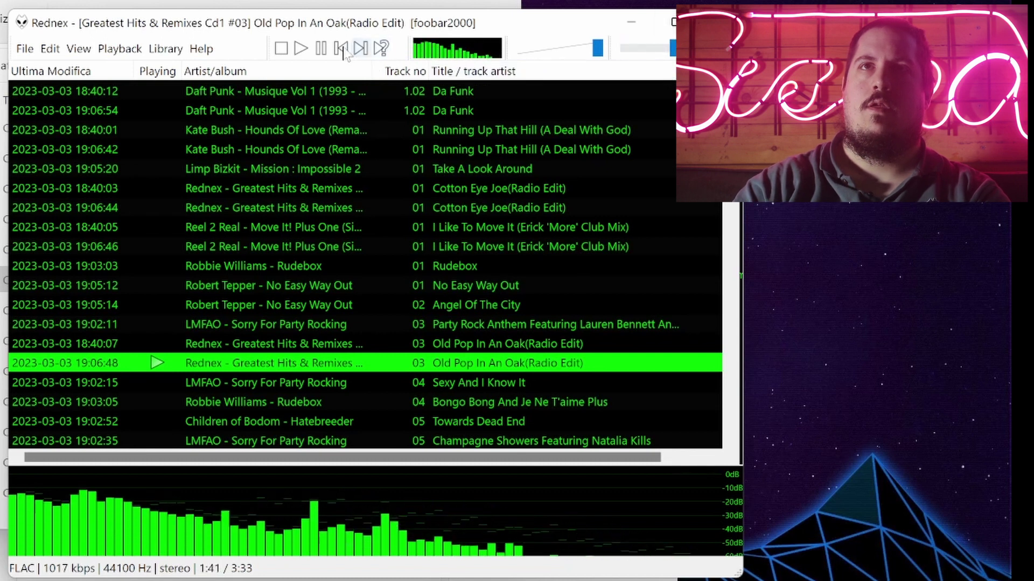
{"action": "left_click", "coordinate": [320, 49]}
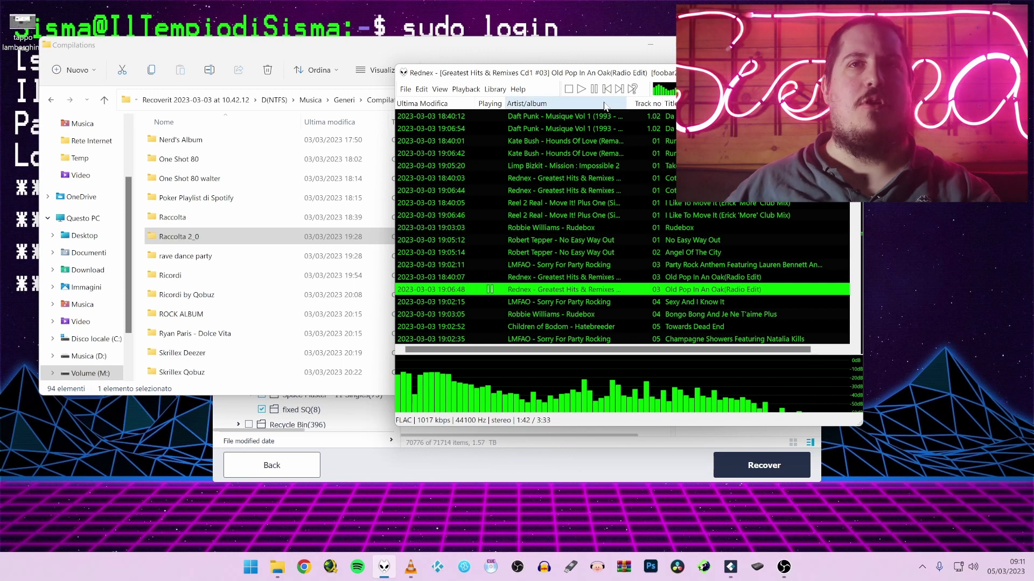
Step: Switch to File Explorer and go up through the parent folders of Compilations
{"action": "key", "text": "alt+Tab"}
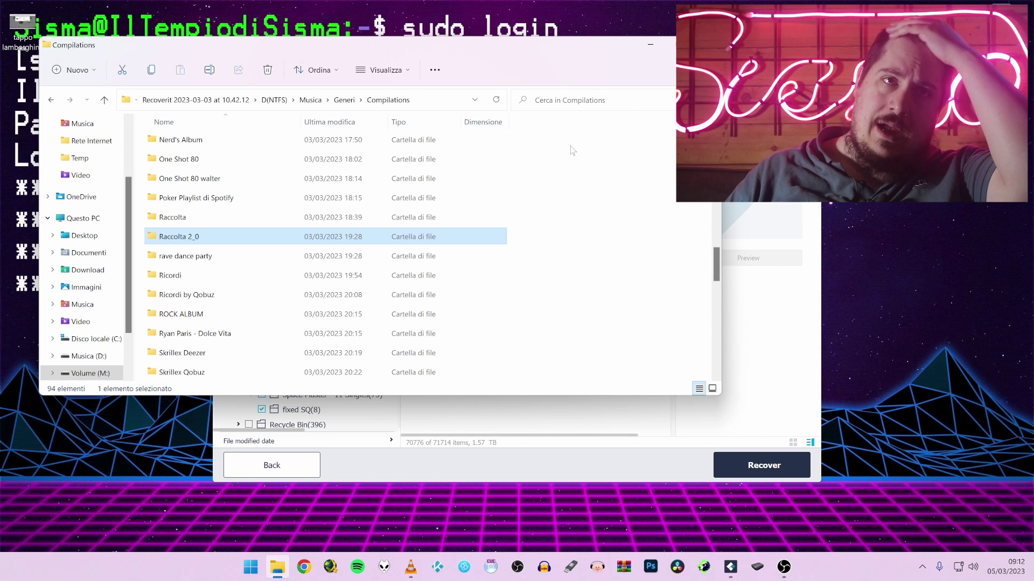
{"action": "left_click", "coordinate": [104, 100]}
{"action": "left_click", "coordinate": [104, 100]}
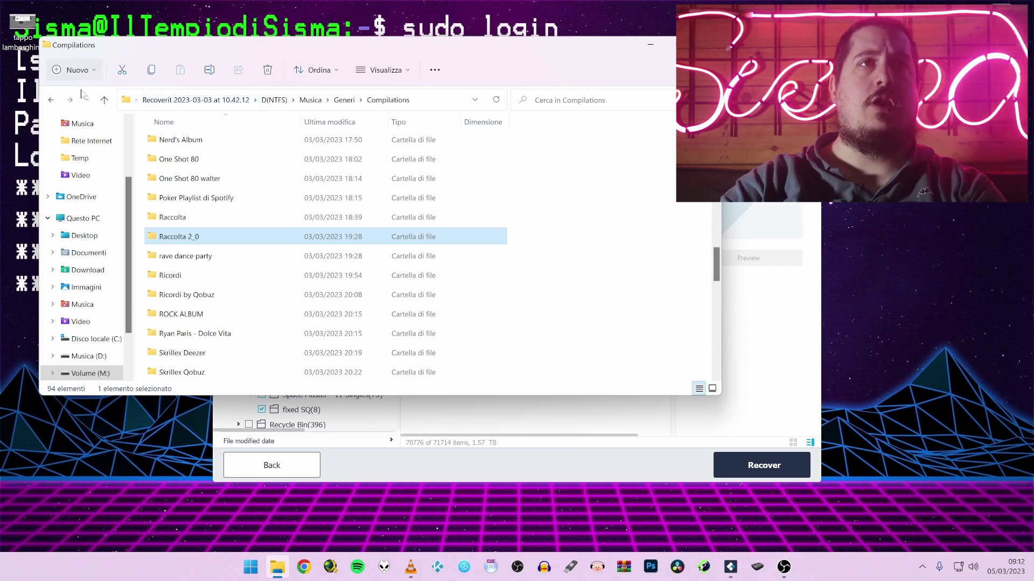
{"action": "left_click", "coordinate": [104, 100]}
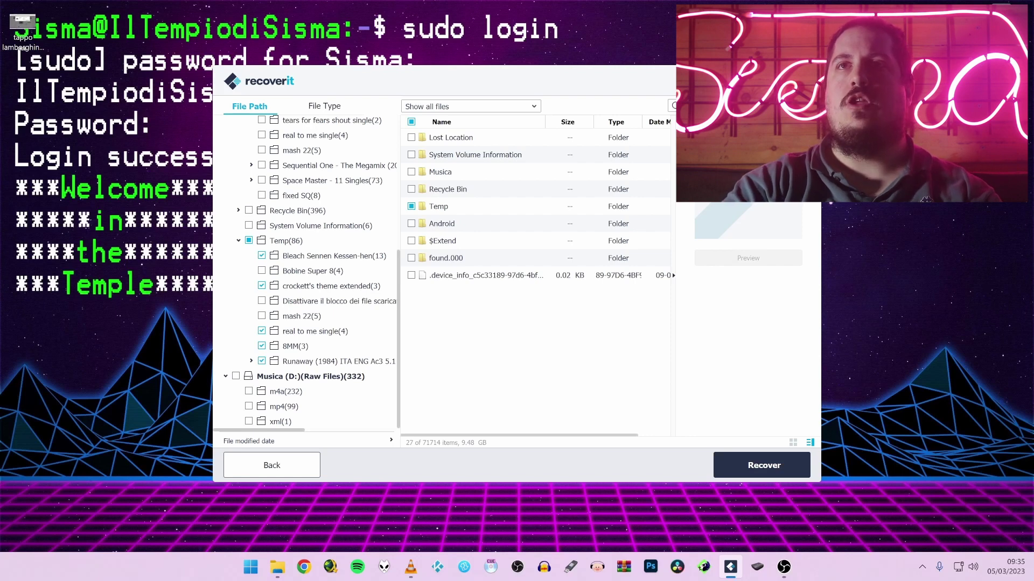
Step: Close Recoverit and exit without saving the scan result
{"action": "key", "text": "alt+F4"}
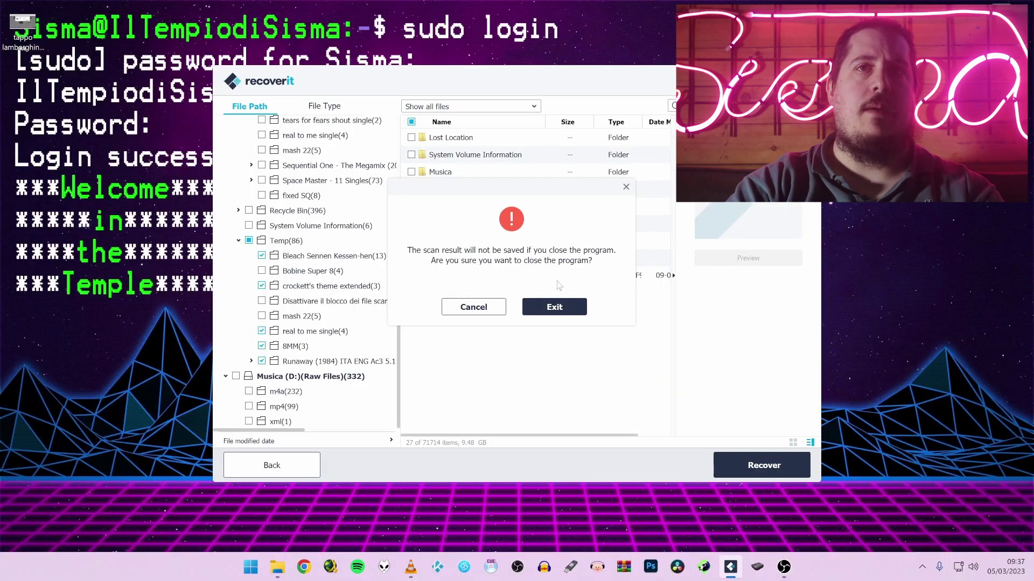
{"action": "left_click", "coordinate": [545, 311]}
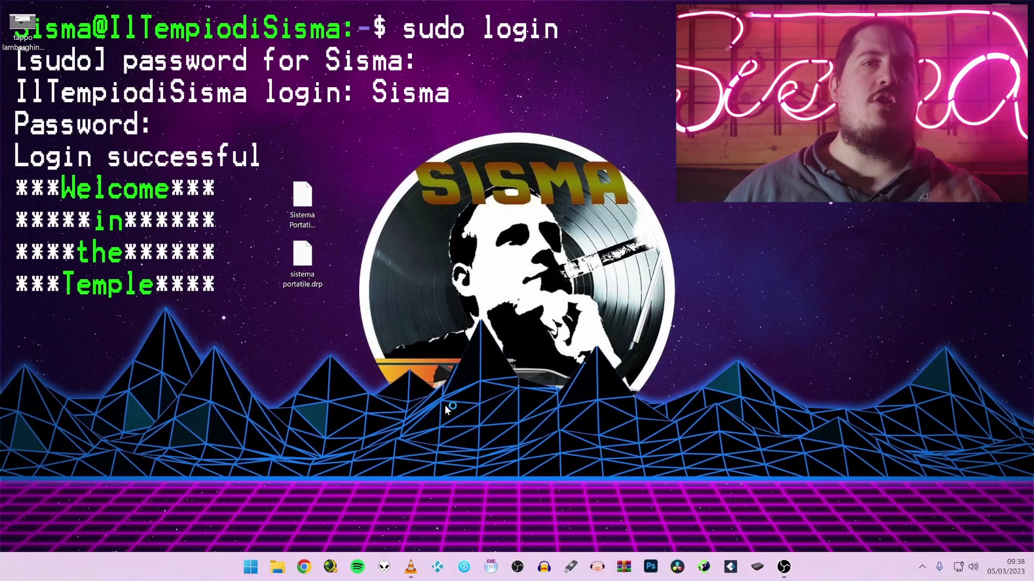
Step: Switch to Chrome and load the copied address in the new tab
{"action": "key", "text": "super+2"}
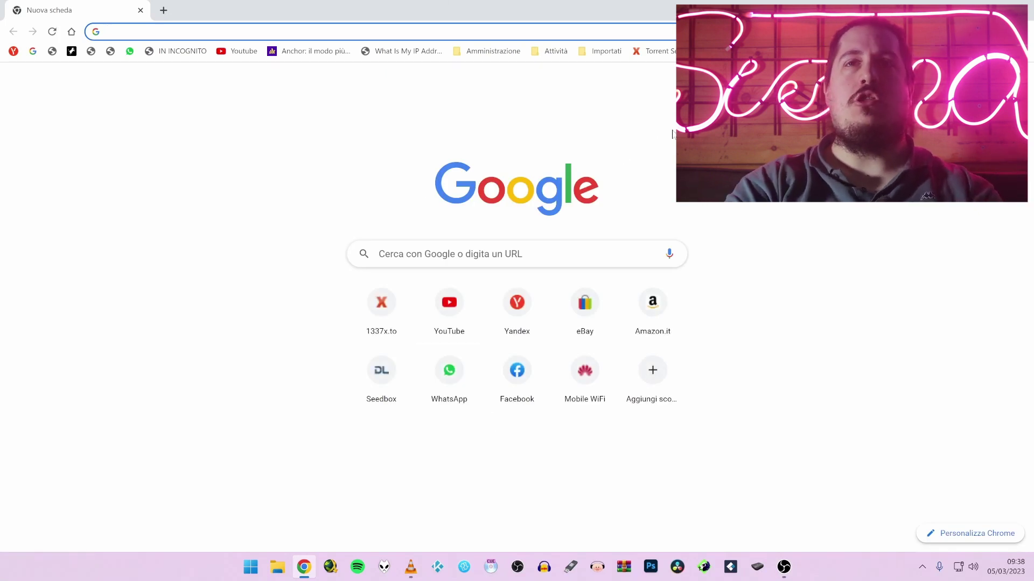
{"action": "key", "text": "ctrl+v"}
{"action": "key", "text": "Return"}
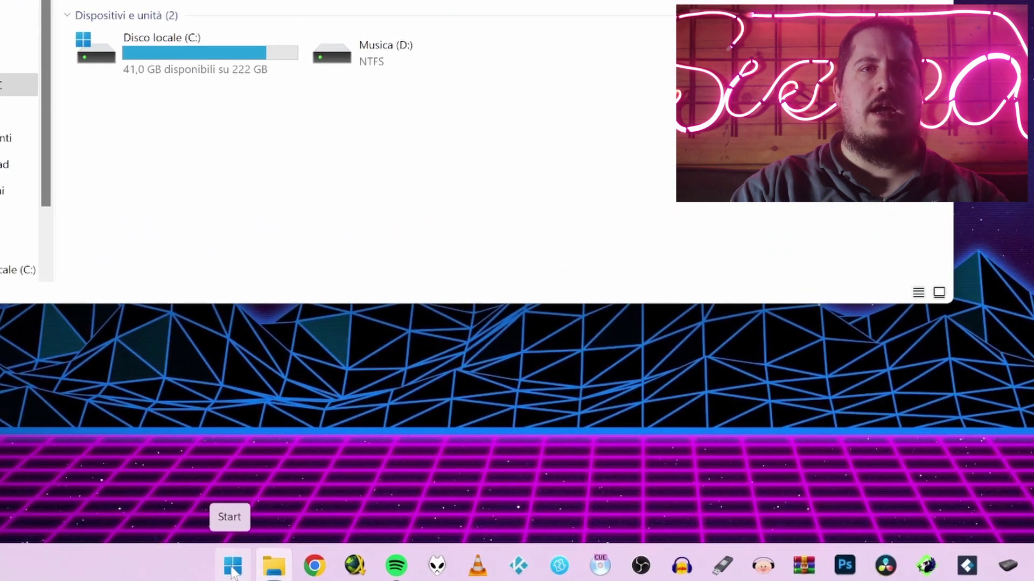
Step: Open Windows Disk Management (Gestione disco), reposition its window and review the partitions of Disco 0 and Disco 1
{"action": "right_click", "coordinate": [251, 568]}
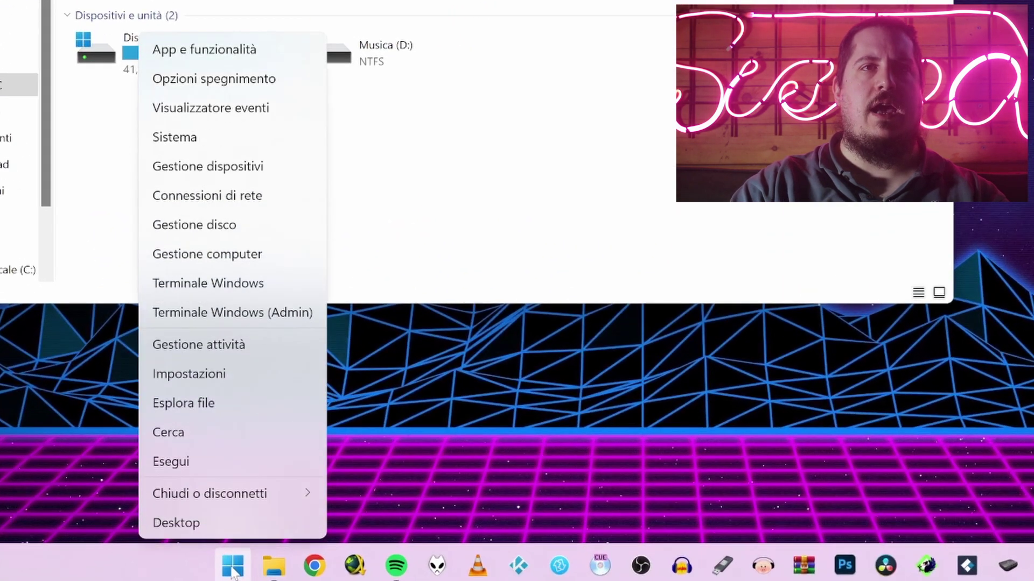
{"action": "left_click", "coordinate": [202, 225]}
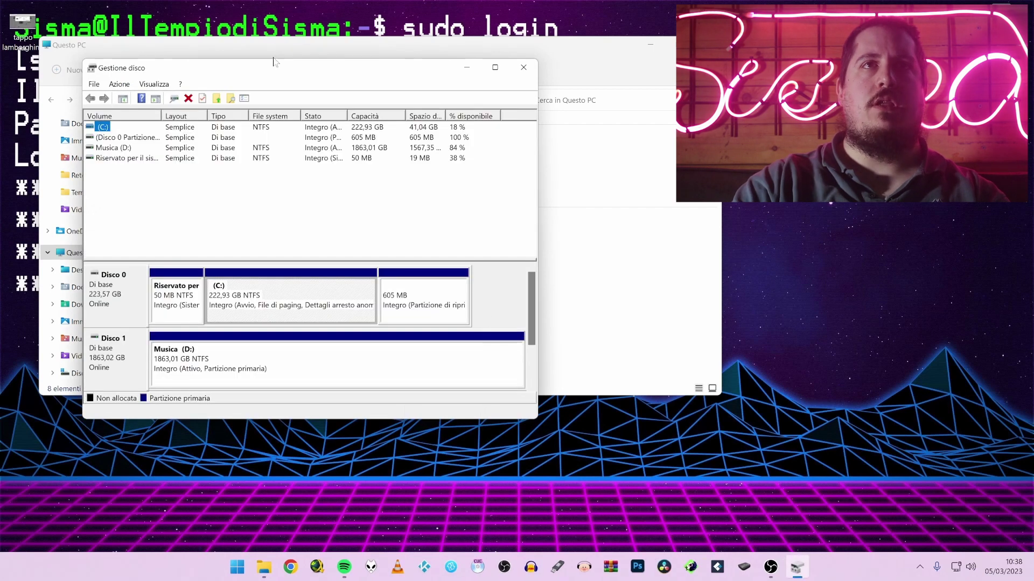
{"action": "left_click_drag", "start_coordinate": [287, 77], "coordinate": [544, 84]}
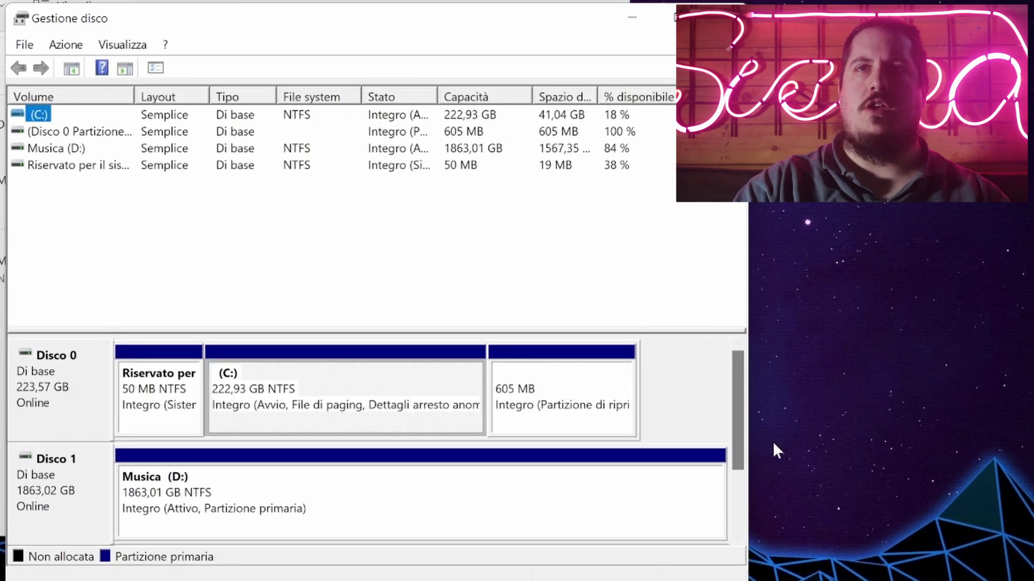
{"action": "scroll", "coordinate": [741, 402], "scroll_direction": "down", "scroll_amount": 3}
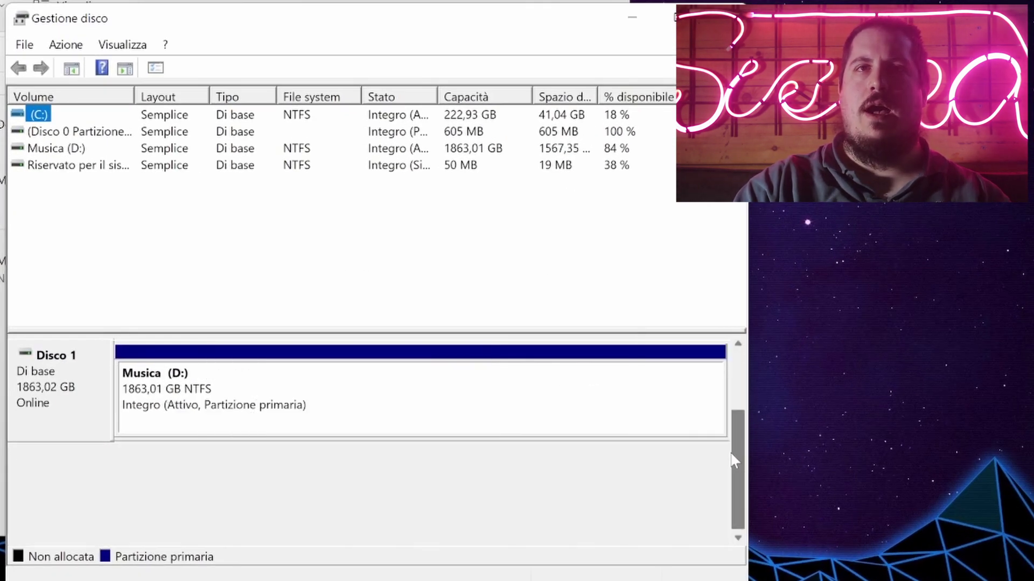
{"action": "scroll", "coordinate": [741, 401], "scroll_direction": "up", "scroll_amount": 3}
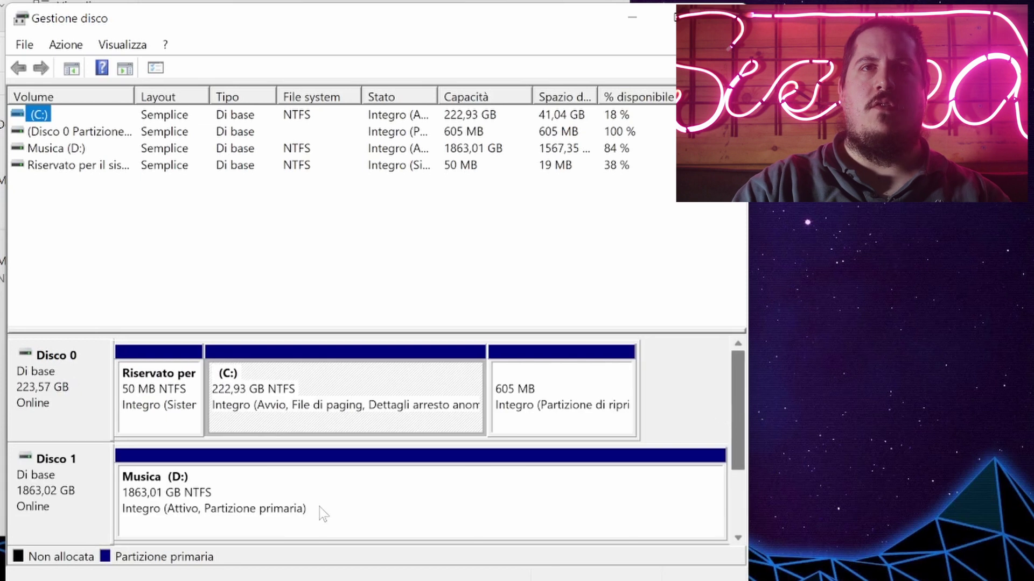
Step: Delete the Musica (D:) volume on Disco 1, accepting the loss of the partition's data
{"action": "right_click", "coordinate": [203, 493]}
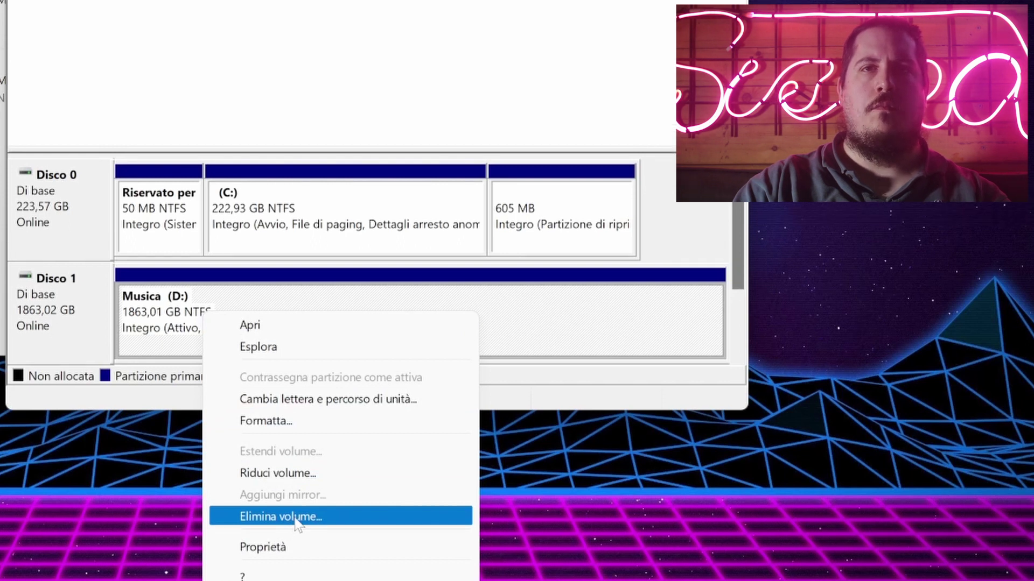
{"action": "left_click", "coordinate": [296, 496]}
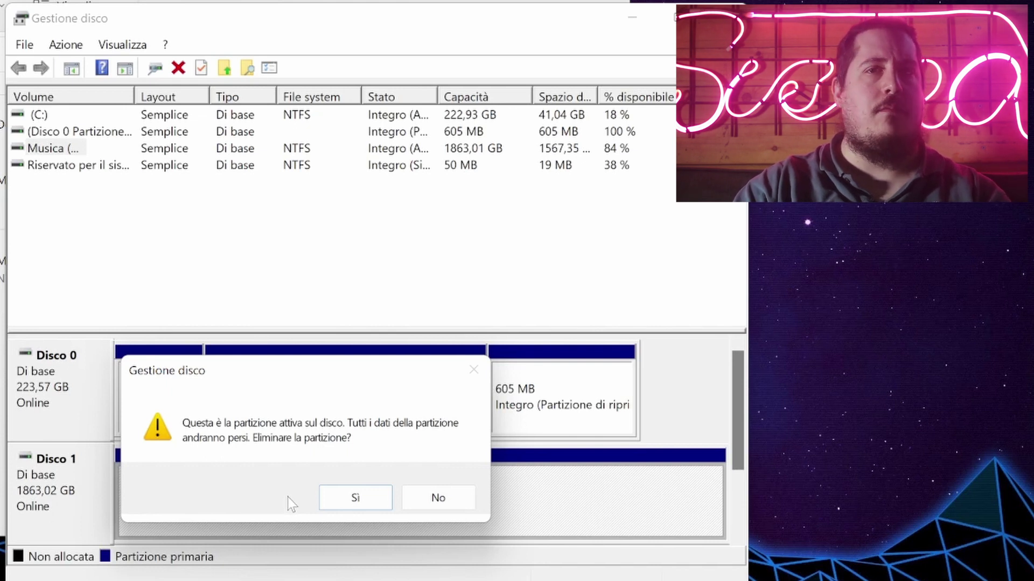
{"action": "left_click", "coordinate": [343, 497]}
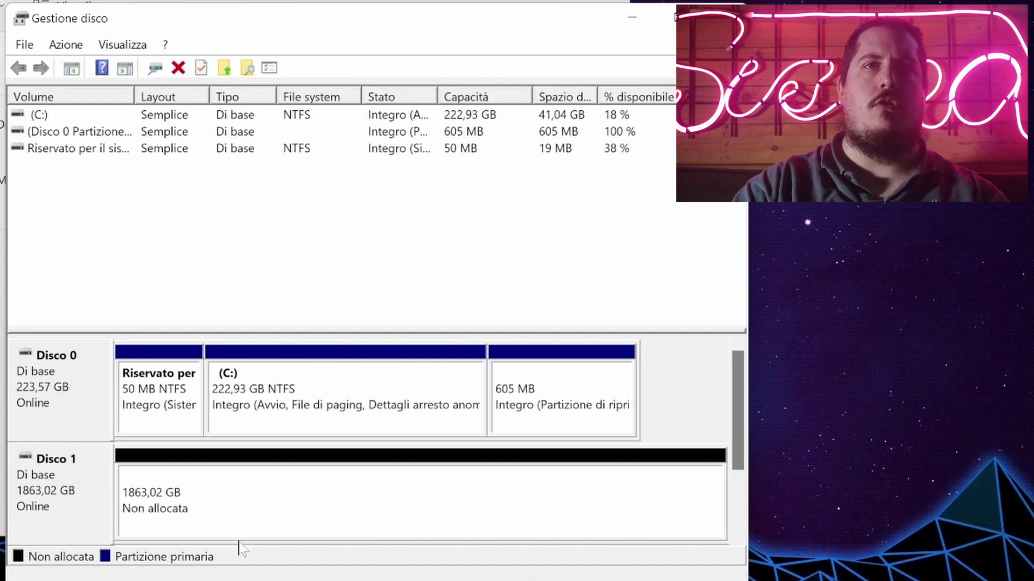
Step: Begin a new simple volume in the unallocated space of Disco 1 with the maximum size of 1907727 MB
{"action": "right_click", "coordinate": [224, 492]}
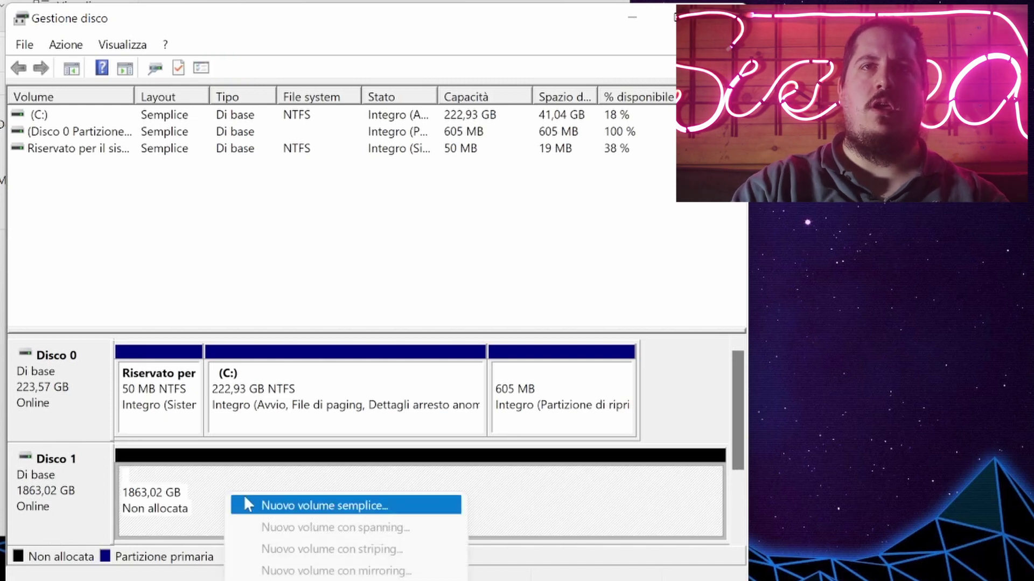
{"action": "left_click", "coordinate": [282, 506]}
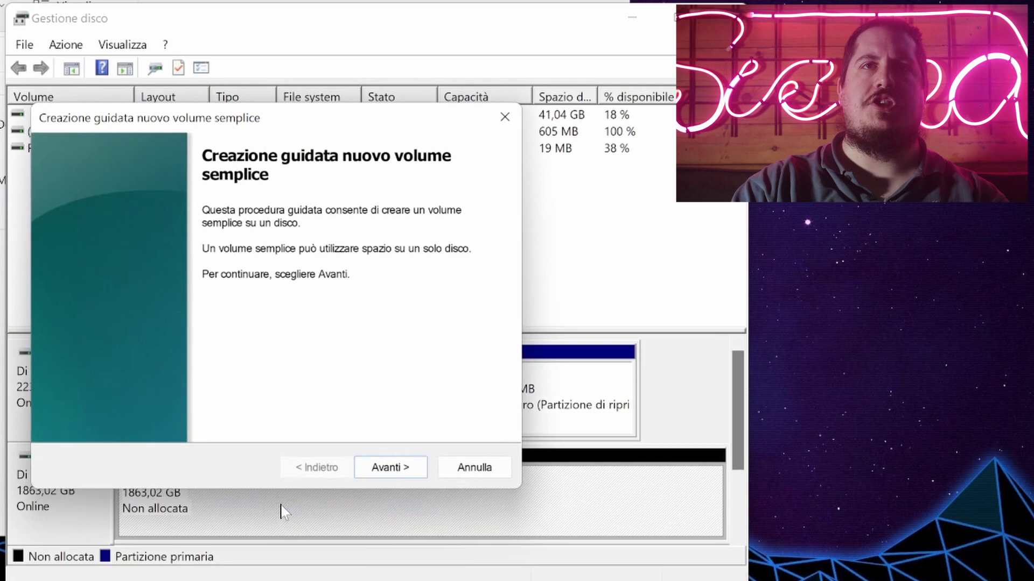
{"action": "left_click", "coordinate": [386, 468]}
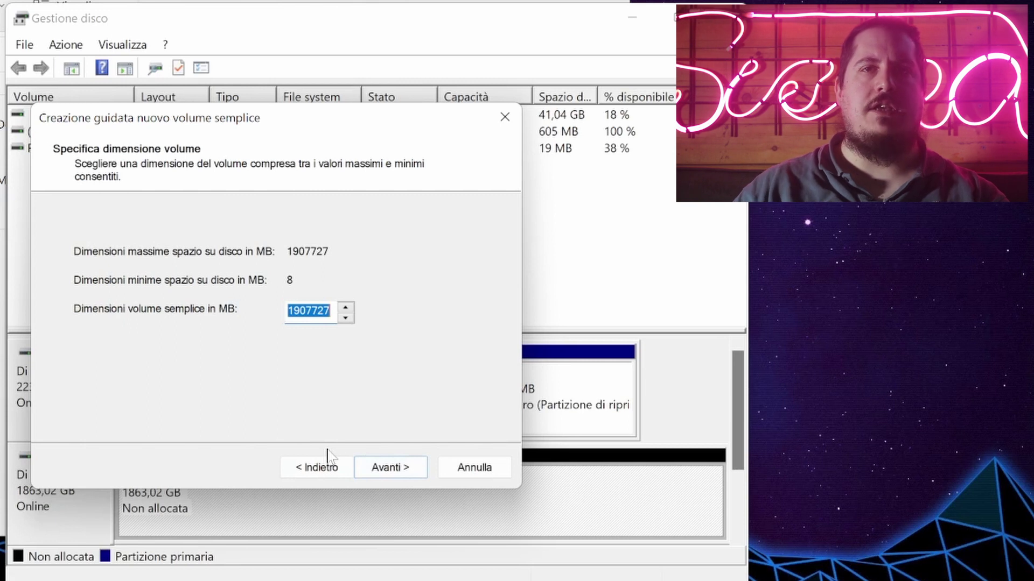
{"action": "left_click", "coordinate": [398, 465]}
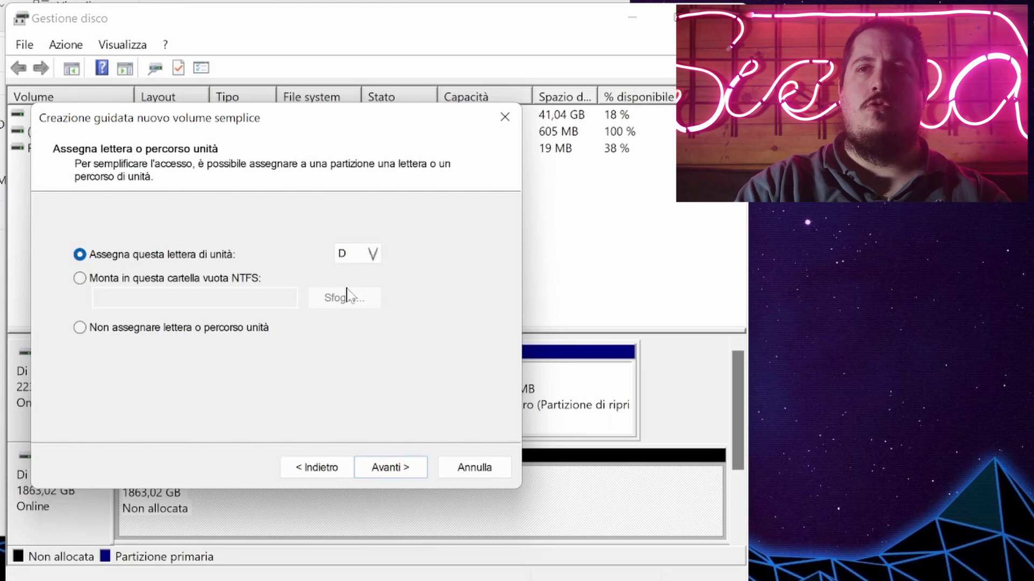
Step: Finish the simple volume with drive letter D, NTFS, Predefinita allocation unit size, label Volume and quick formatting
{"action": "left_click", "coordinate": [352, 256]}
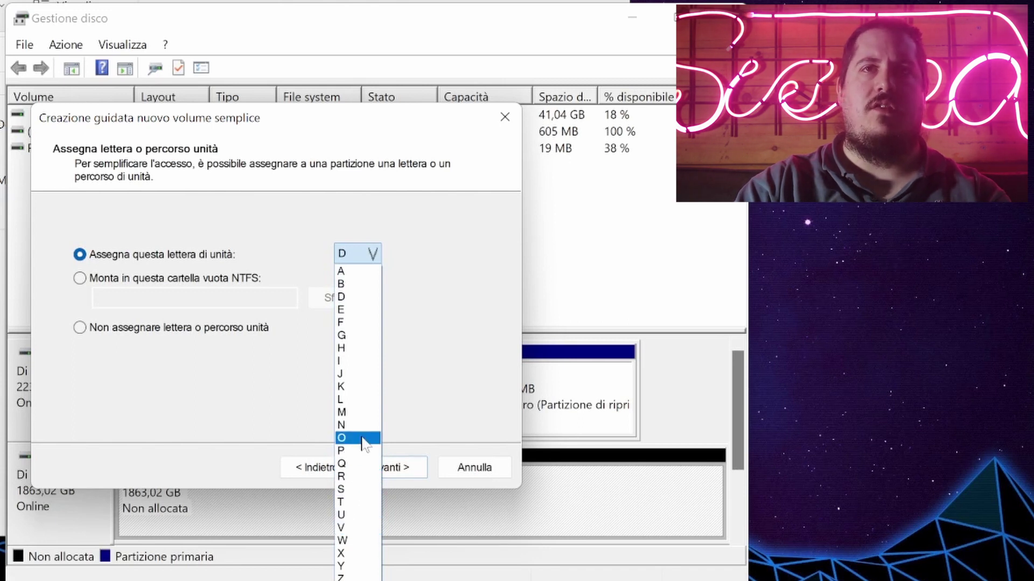
{"action": "left_click", "coordinate": [255, 323]}
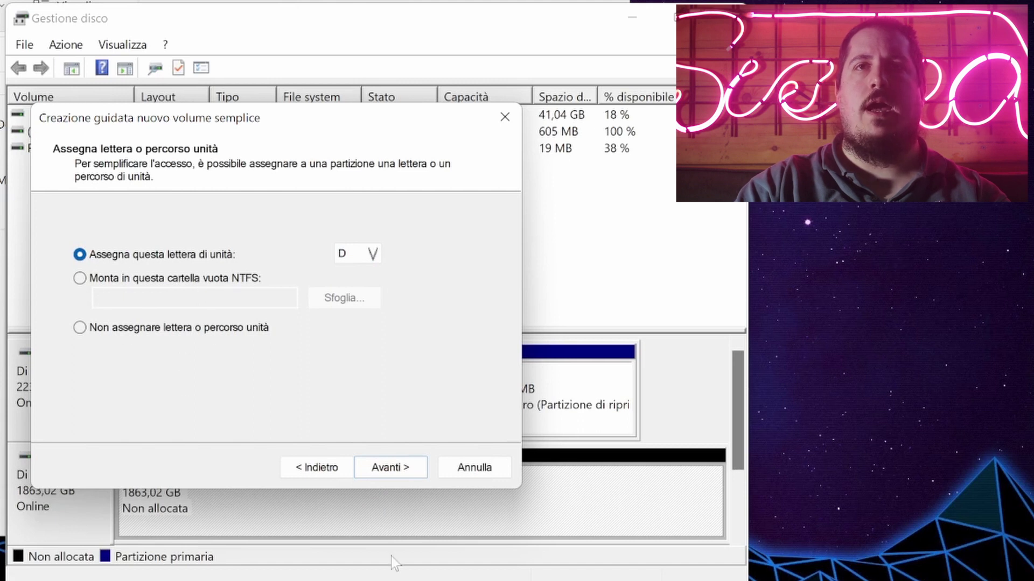
{"action": "left_click", "coordinate": [390, 467]}
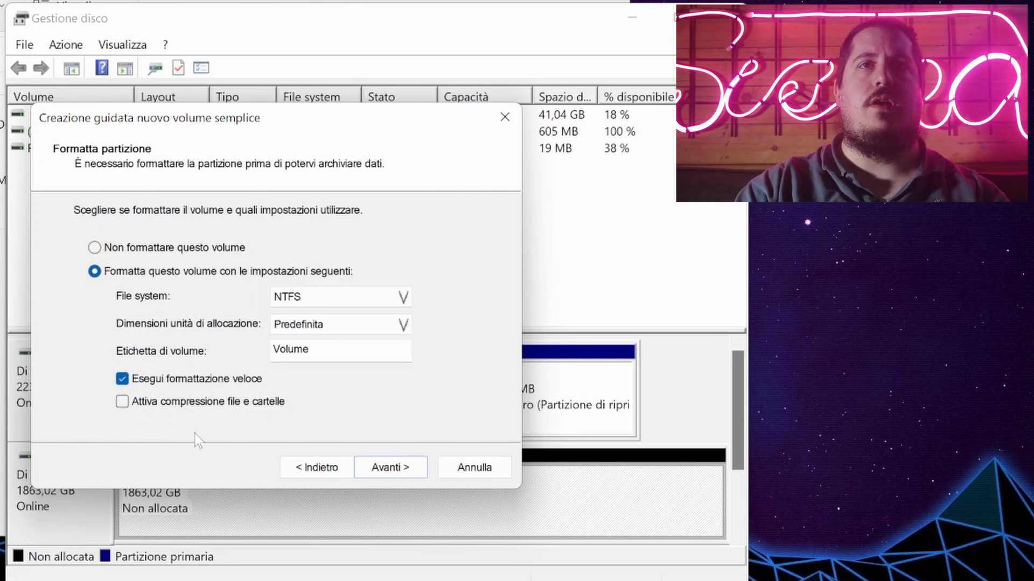
{"action": "left_click", "coordinate": [380, 468]}
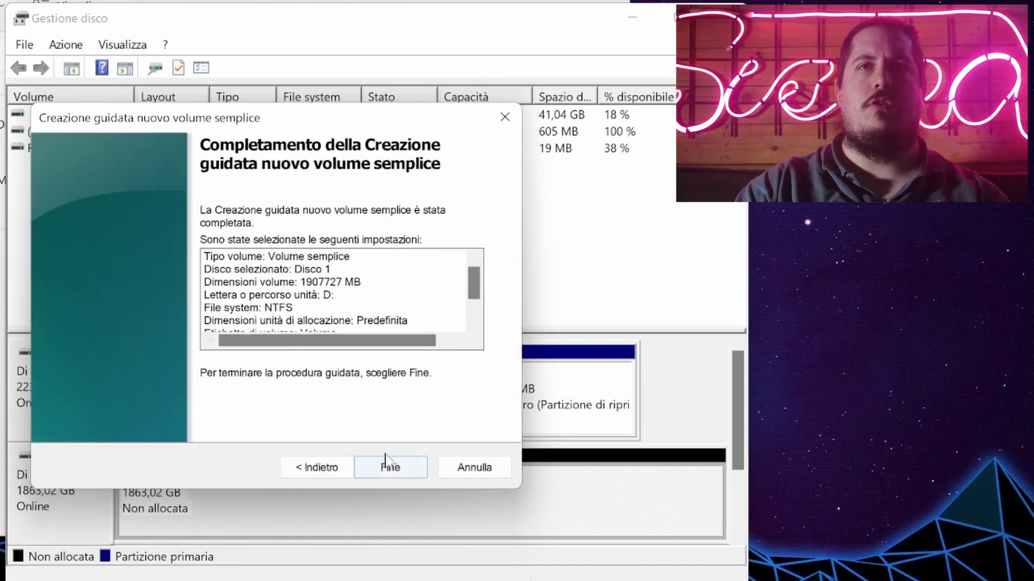
{"action": "left_click", "coordinate": [385, 469]}
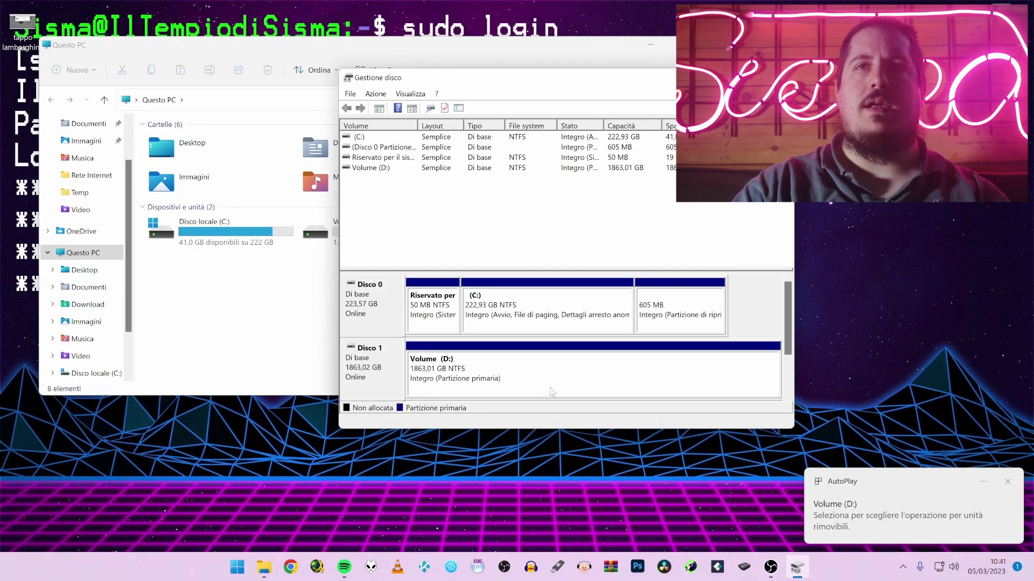
Step: Close Disk Management, check the contents of Volume (D:) in File Explorer and close that window
{"action": "key", "text": "alt+F4"}
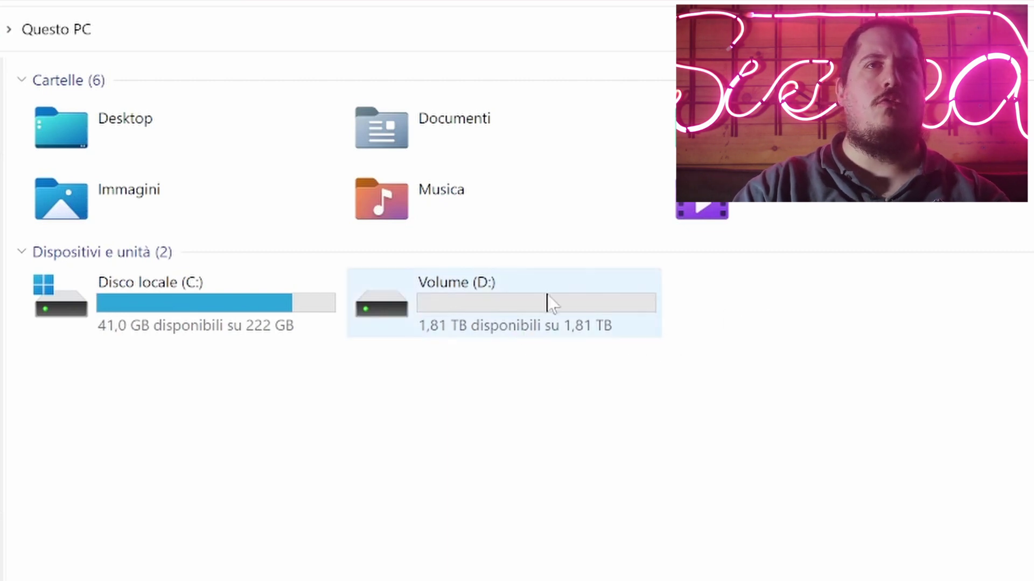
{"action": "double_click", "coordinate": [526, 300]}
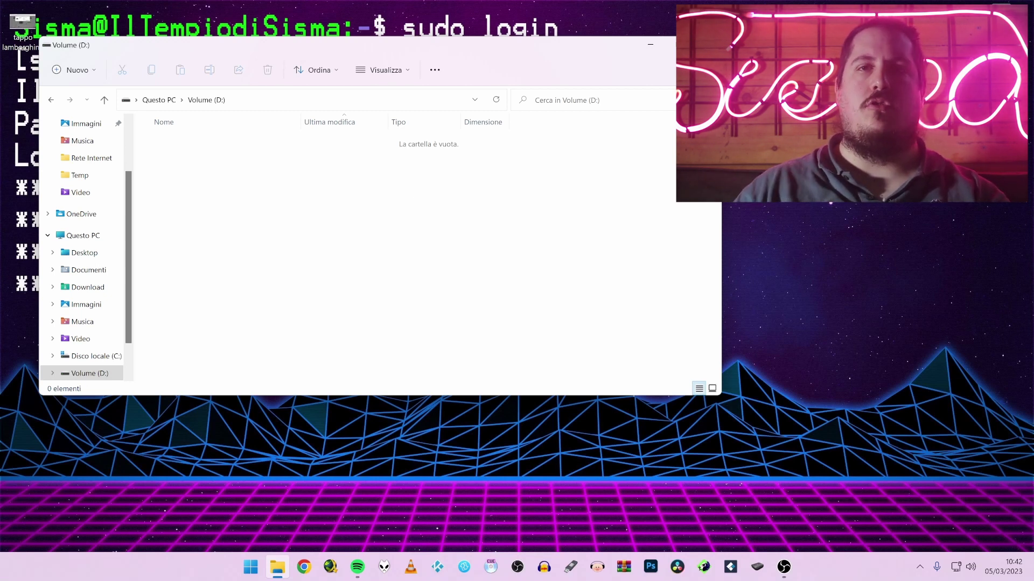
{"action": "key", "text": "alt+F4"}
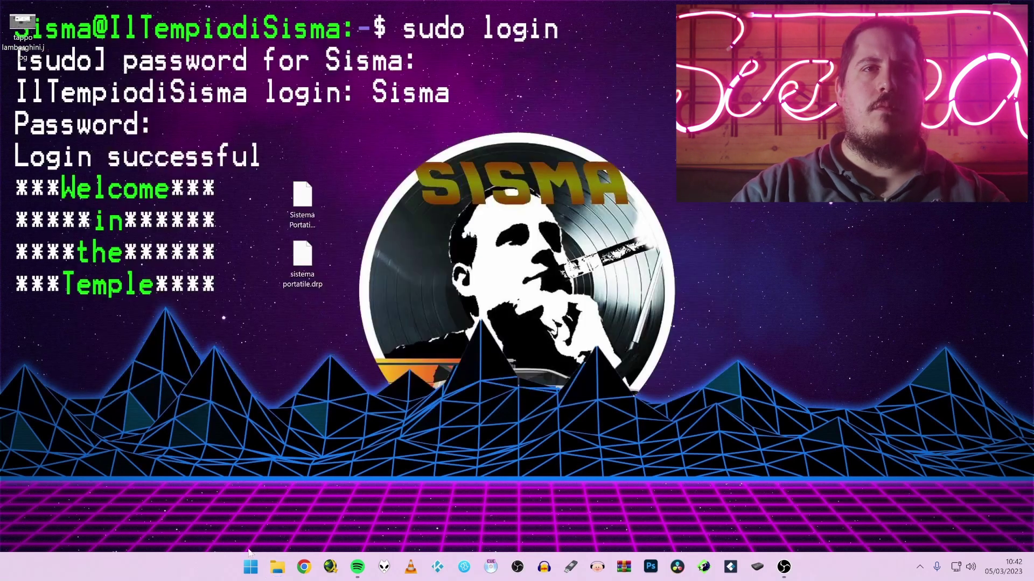
Step: Search Windows for cmd and run Prompt dei comandi as administrator
{"action": "left_click", "coordinate": [255, 574]}
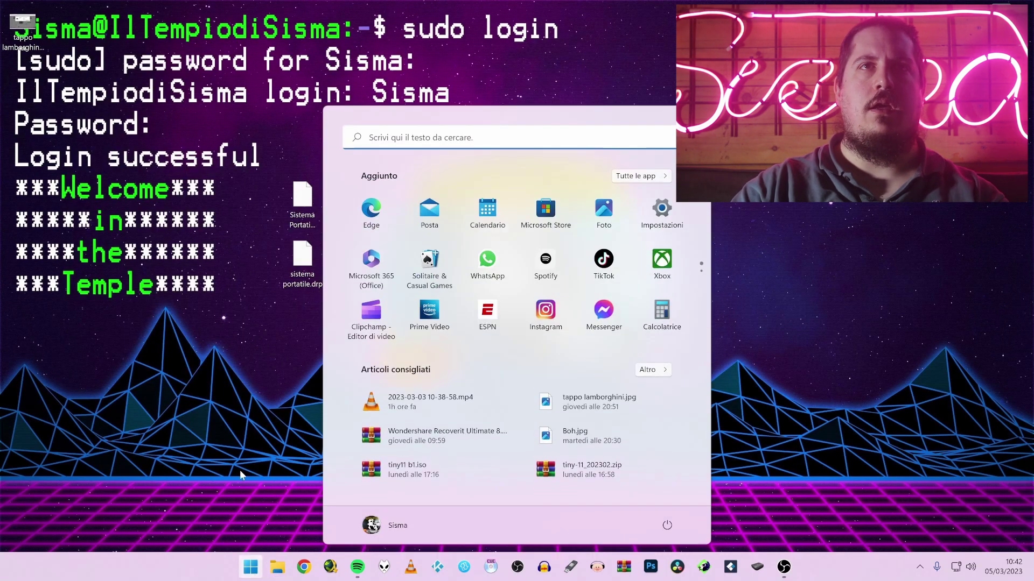
{"action": "type", "text": "cmd"}
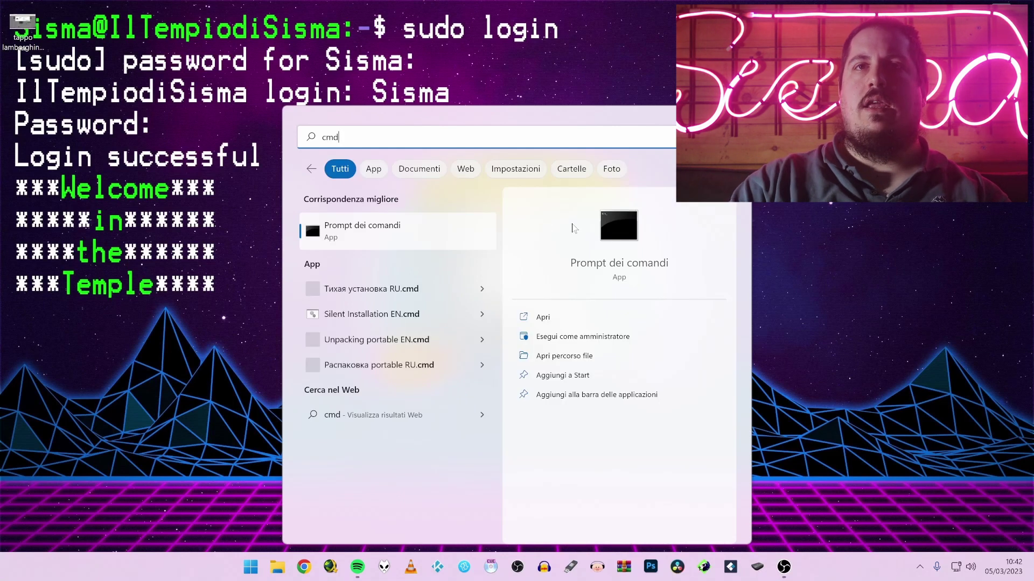
{"action": "right_click", "coordinate": [620, 231]}
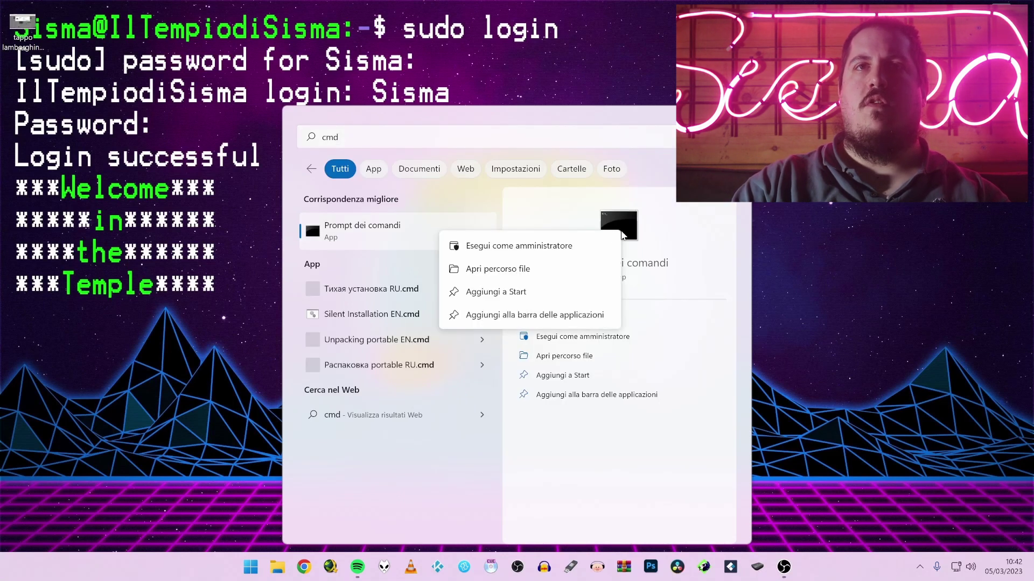
{"action": "key", "text": "Up"}
{"action": "key", "text": "Return"}
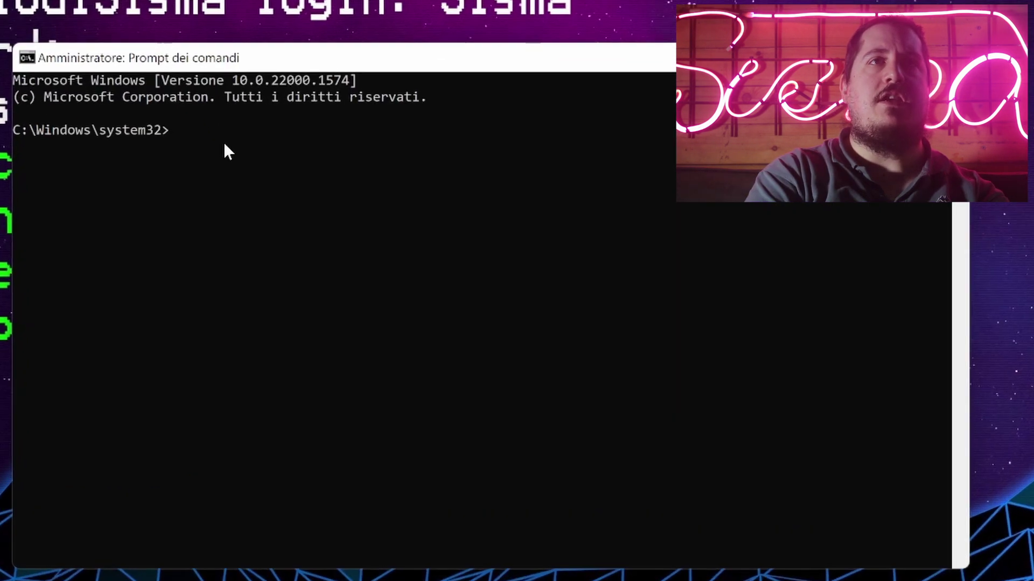
Step: Start diskpart and show the computer's disks with the command list disk
{"action": "type", "text": "diskpart"}
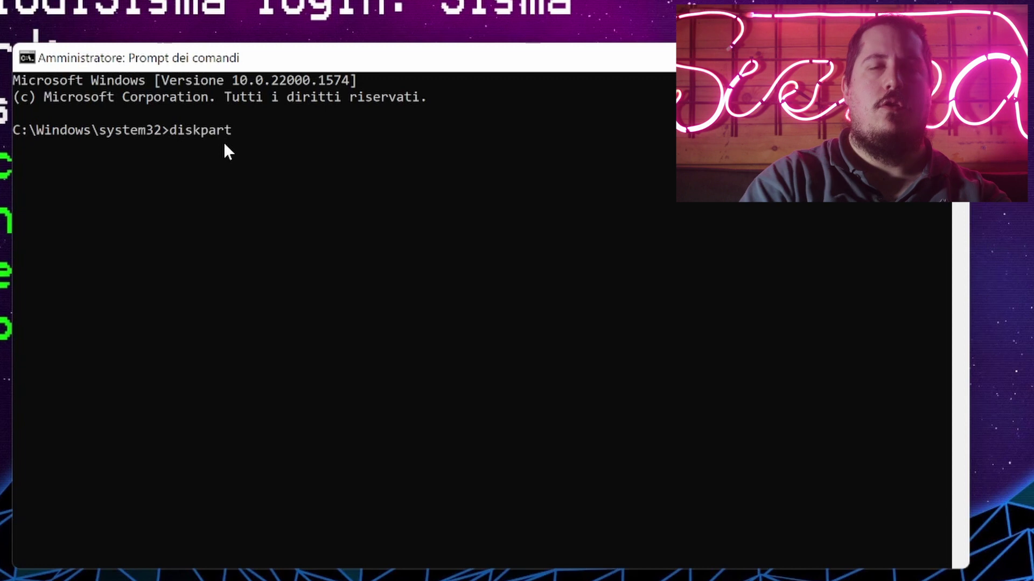
{"action": "key", "text": "Return"}
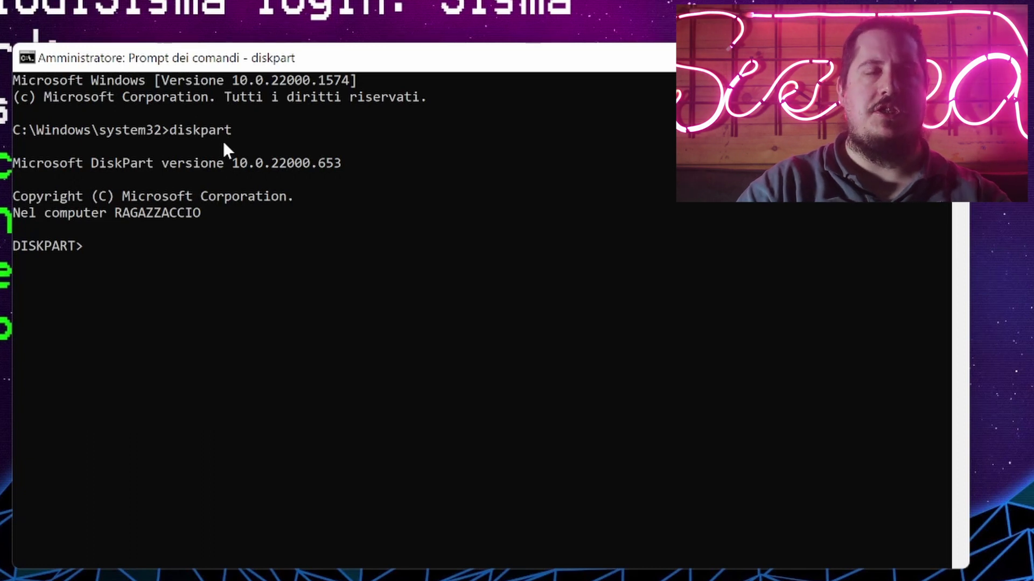
{"action": "type", "text": "list disk"}
{"action": "key", "text": "Return"}
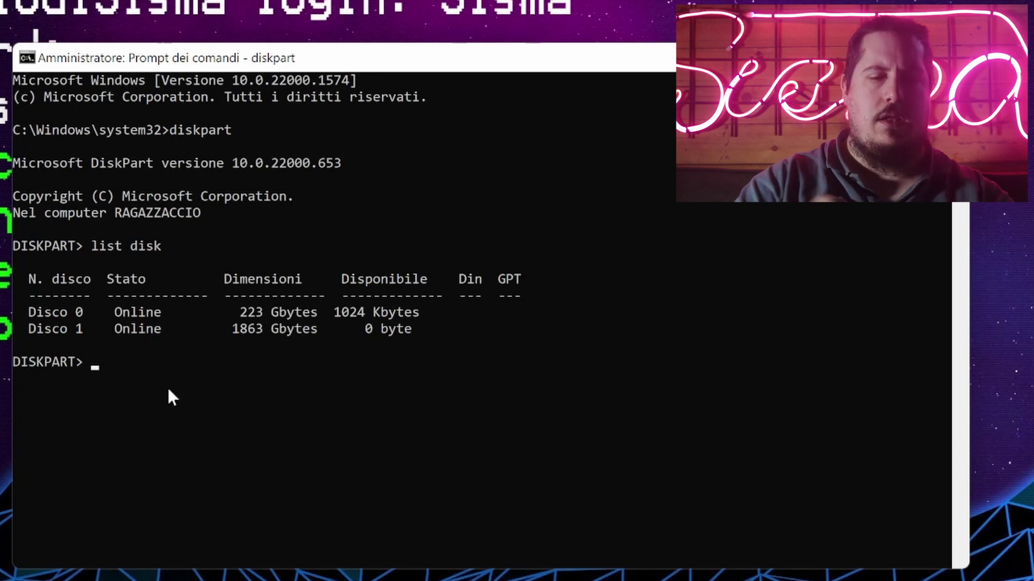
Step: Select Disco 1 with select disk 1 and wipe it with the clean command
{"action": "type", "text": "sele"}
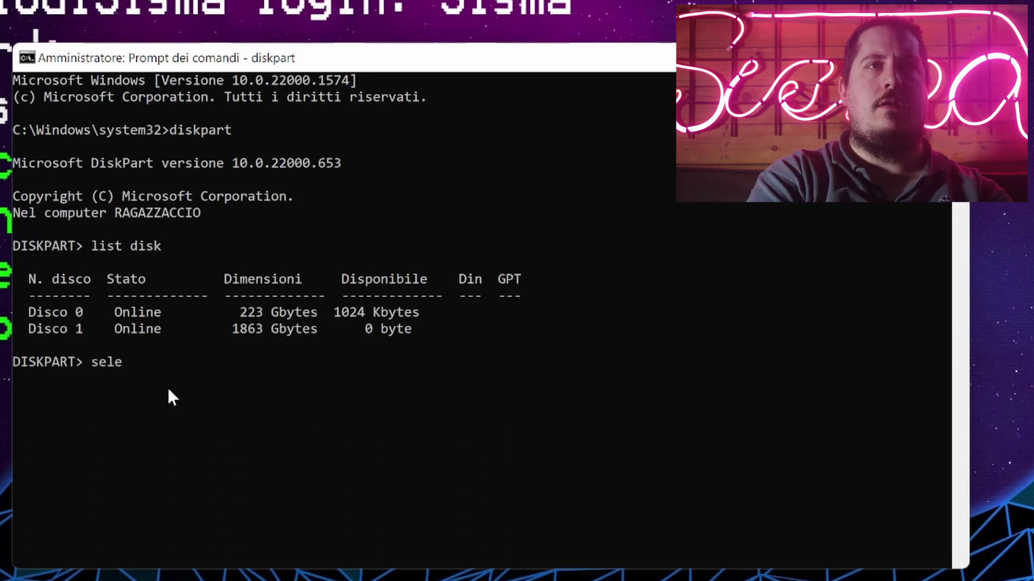
{"action": "type", "text": "ct disk 1"}
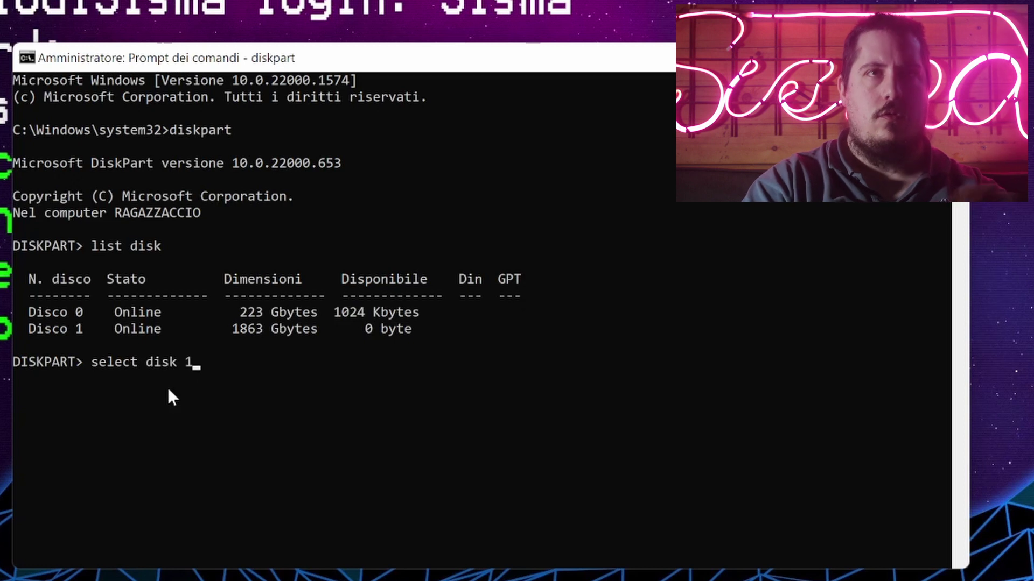
{"action": "key", "text": "Return"}
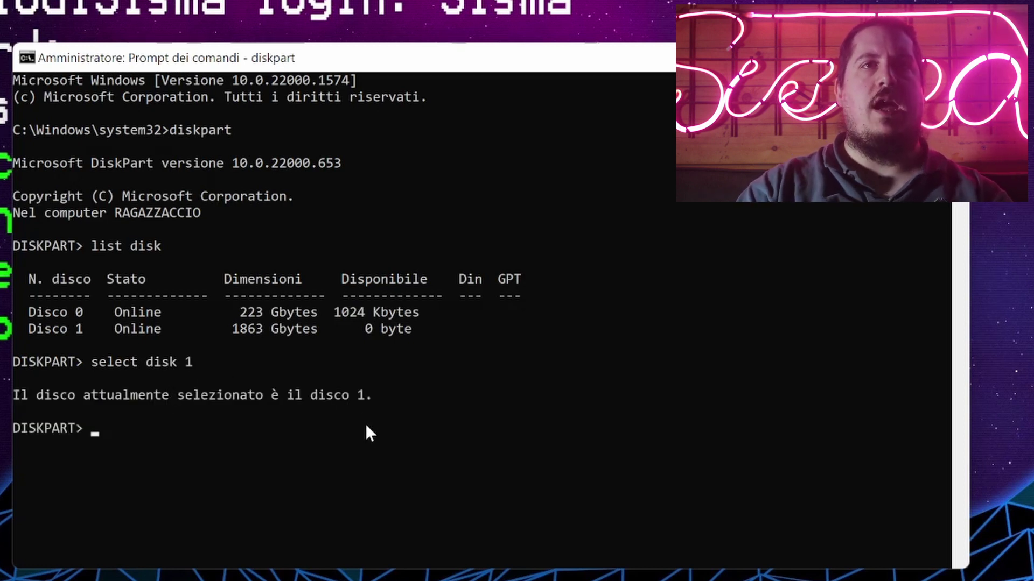
{"action": "type", "text": "clean"}
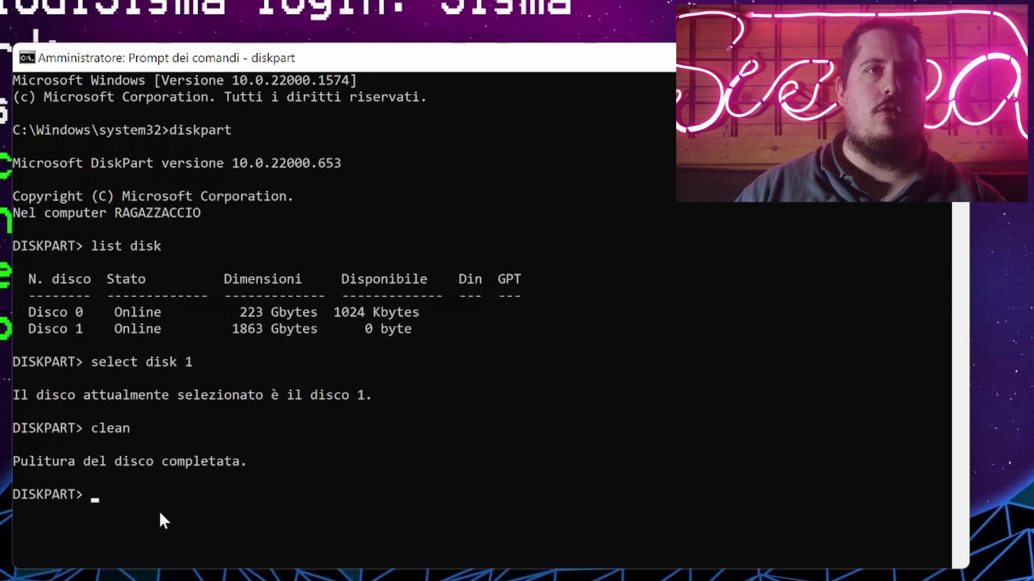
Step: Create a primary partition on the selected disk with the command create partition primary
{"action": "type", "text": "c"}
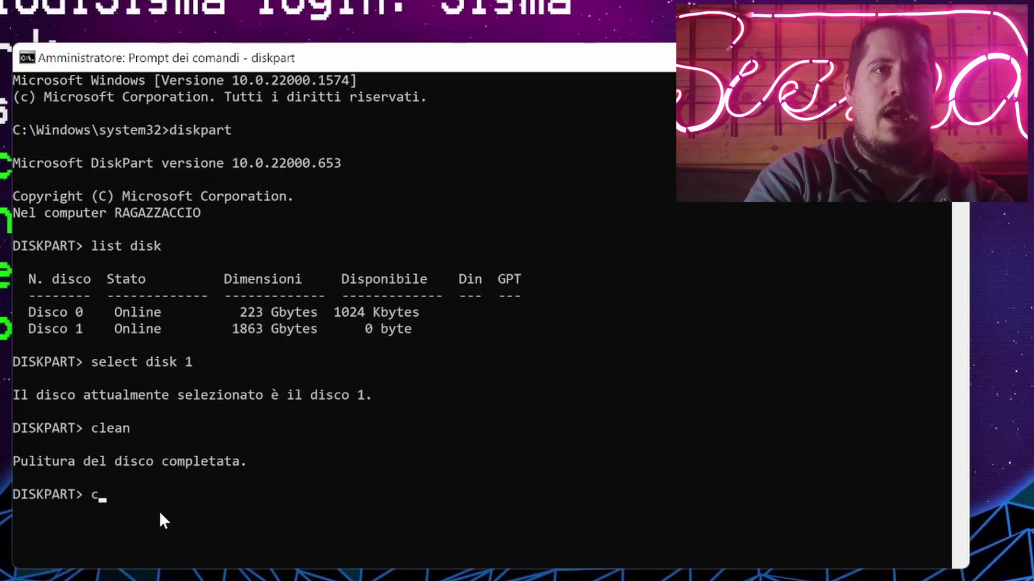
{"action": "type", "text": "reate partition primary"}
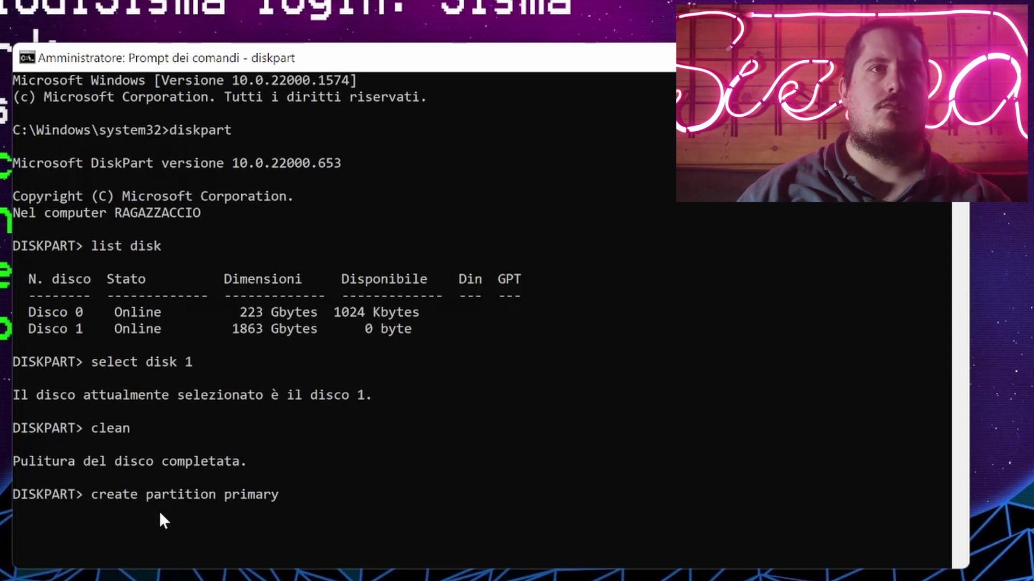
{"action": "key", "text": "Return"}
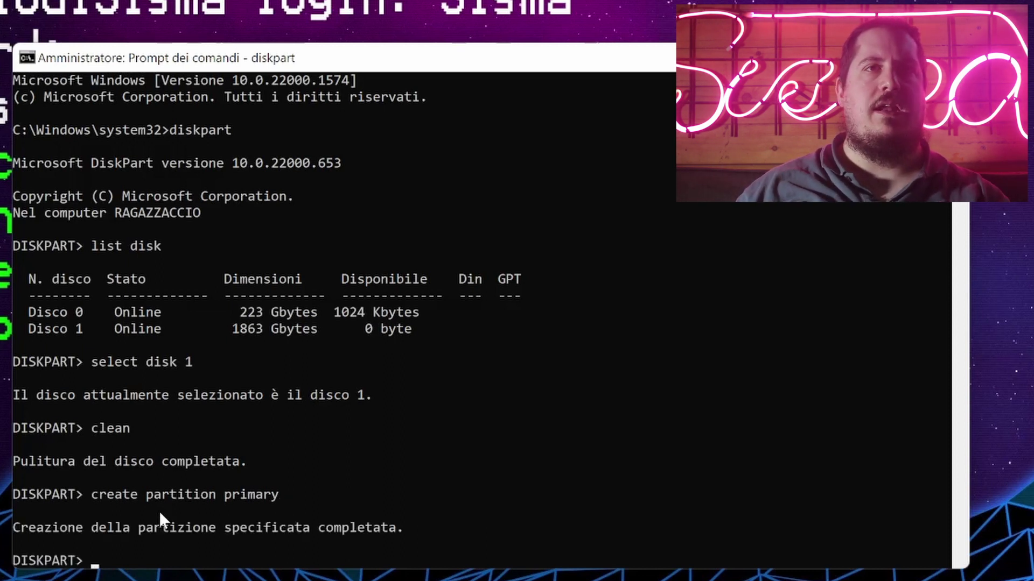